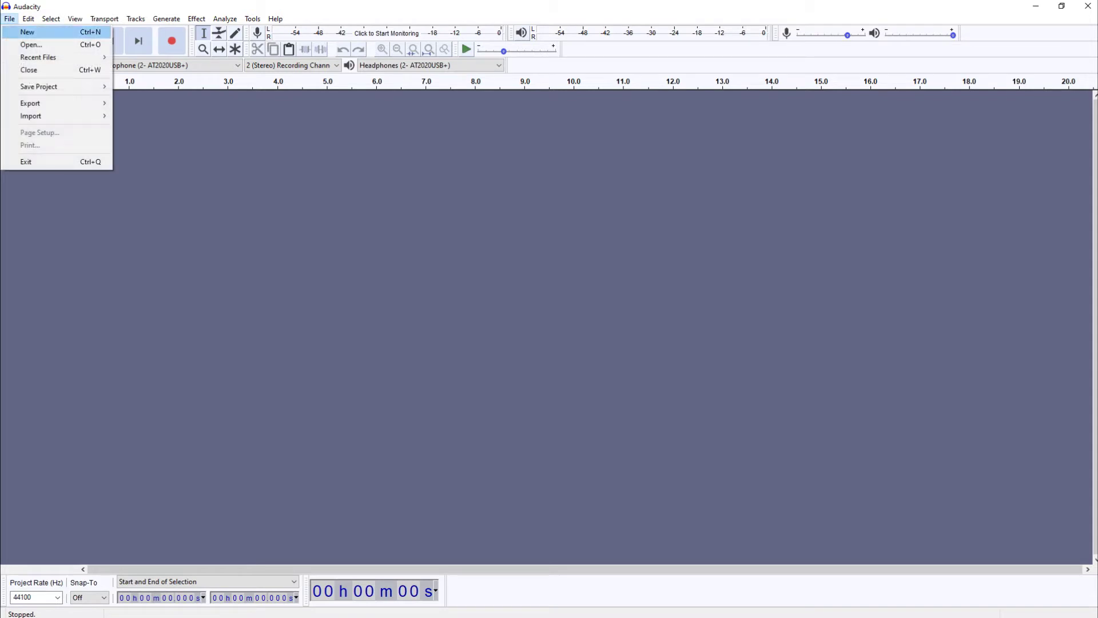
pyautogui.click(31, 45)
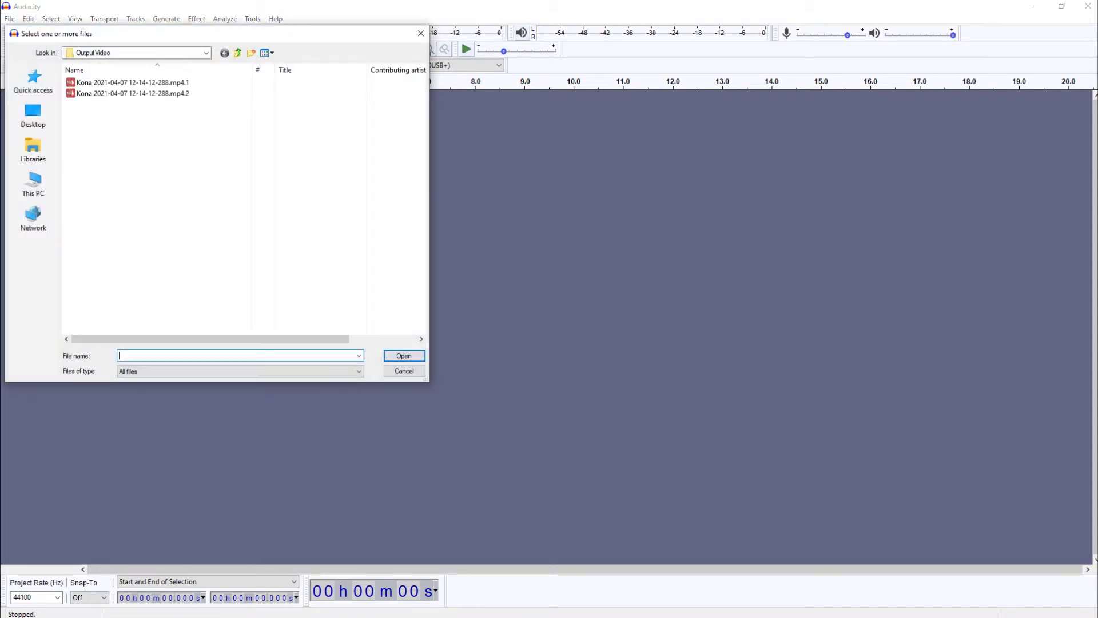
pyautogui.click(33, 183)
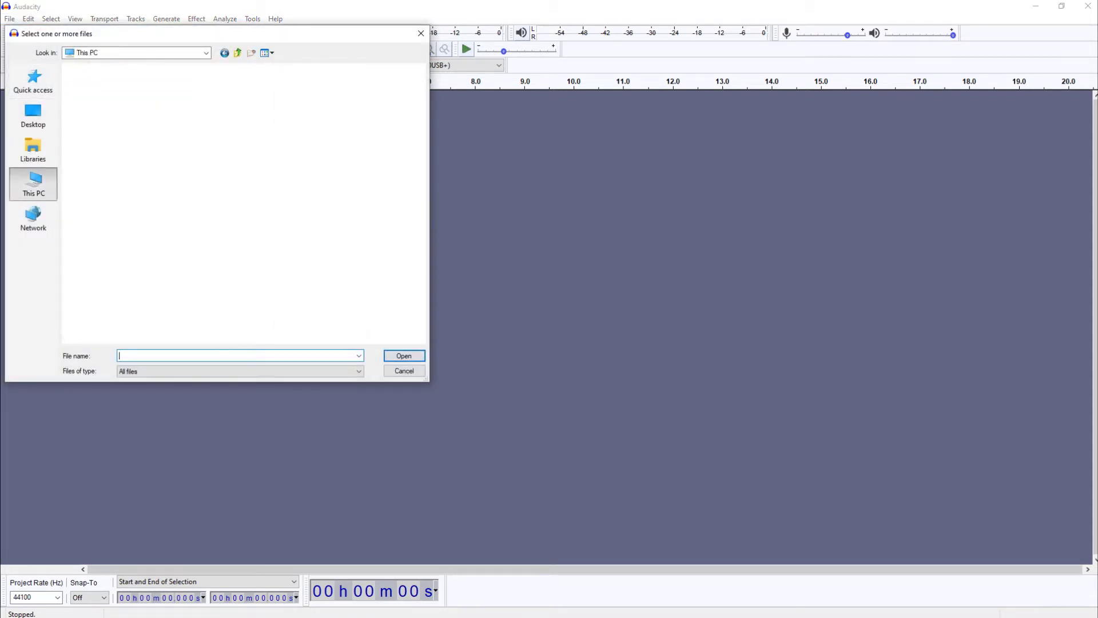
pyautogui.doubleClick(255, 227)
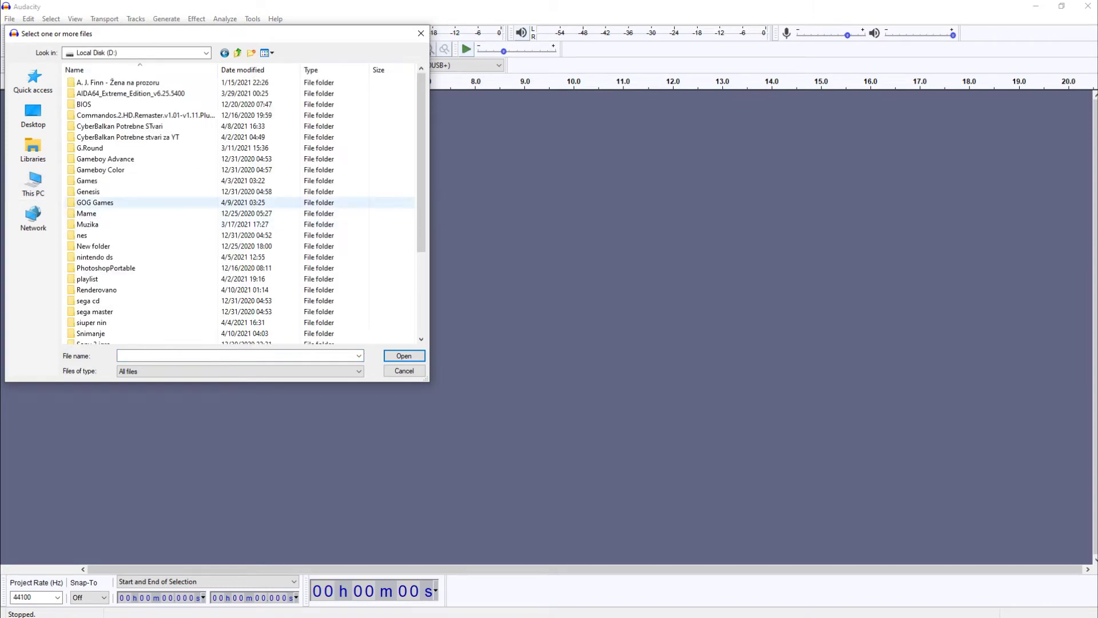
pyautogui.scroll(-3, 171, 283)
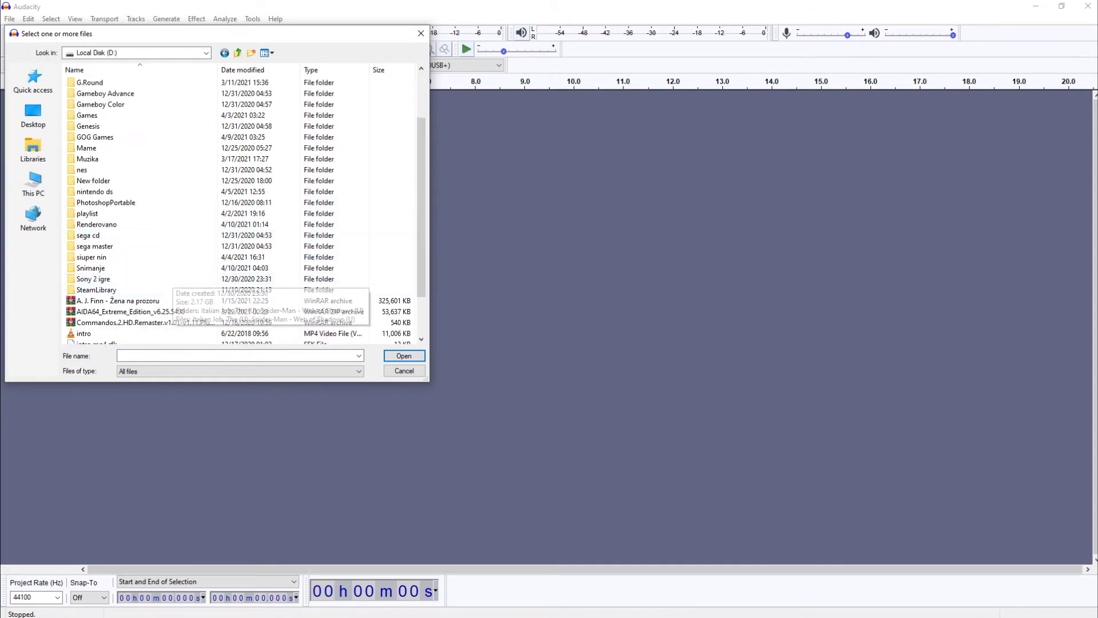
pyautogui.moveTo(188, 34); pyautogui.dragTo(347, 76)
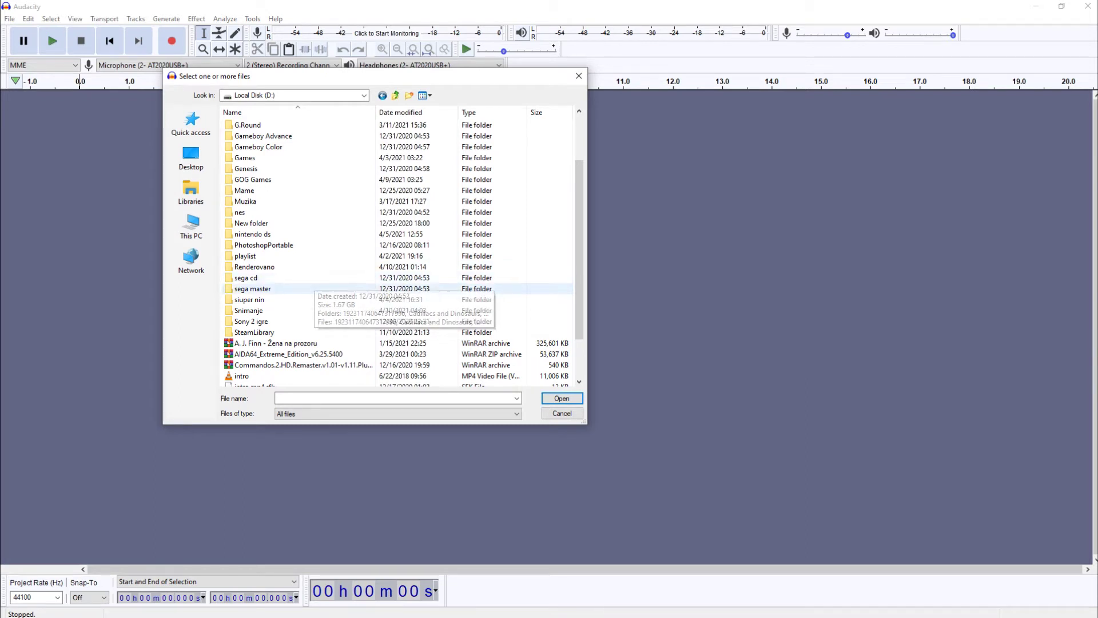
pyautogui.click(279, 301)
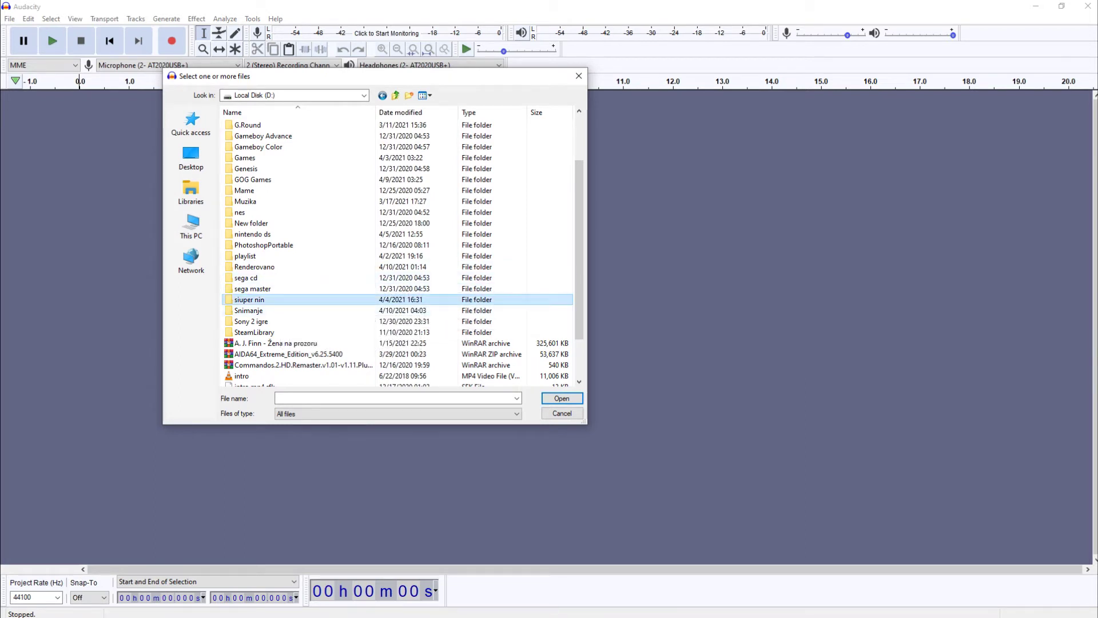
pyautogui.click(279, 310)
pyautogui.doubleClick(280, 310)
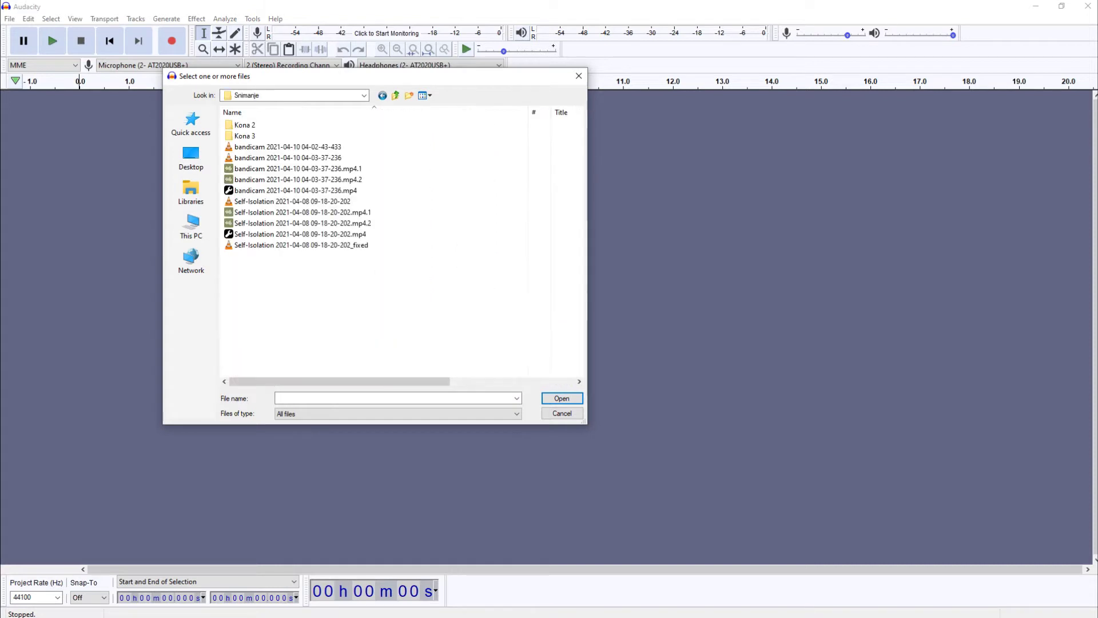
pyautogui.doubleClick(303, 223)
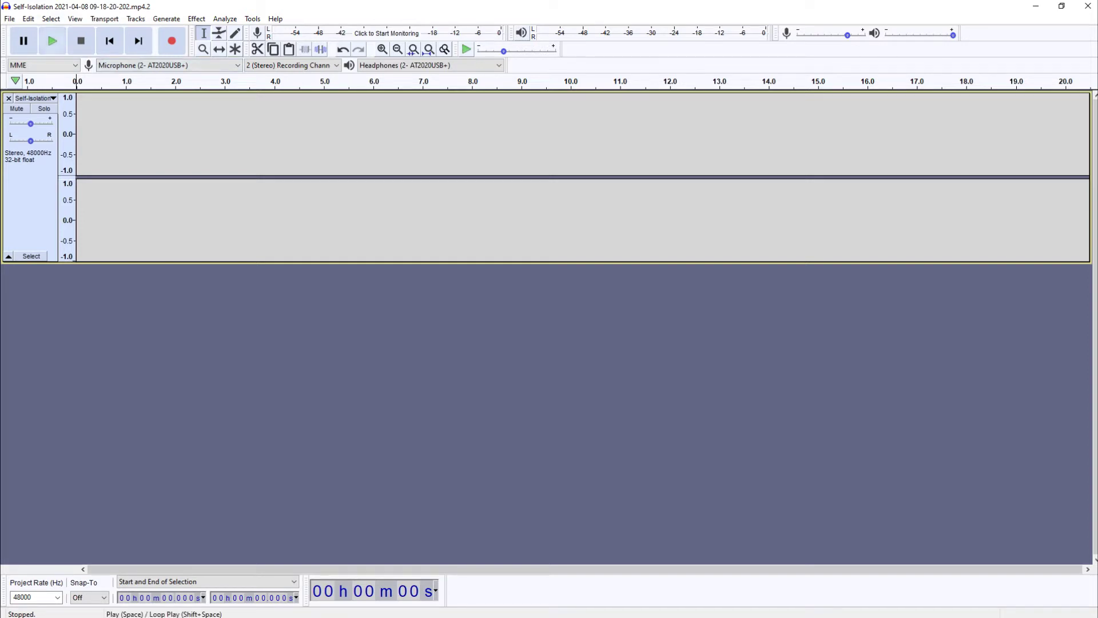
pyautogui.hotkey('alt', 'f')
pyautogui.press('Down')
pyautogui.press('Return')
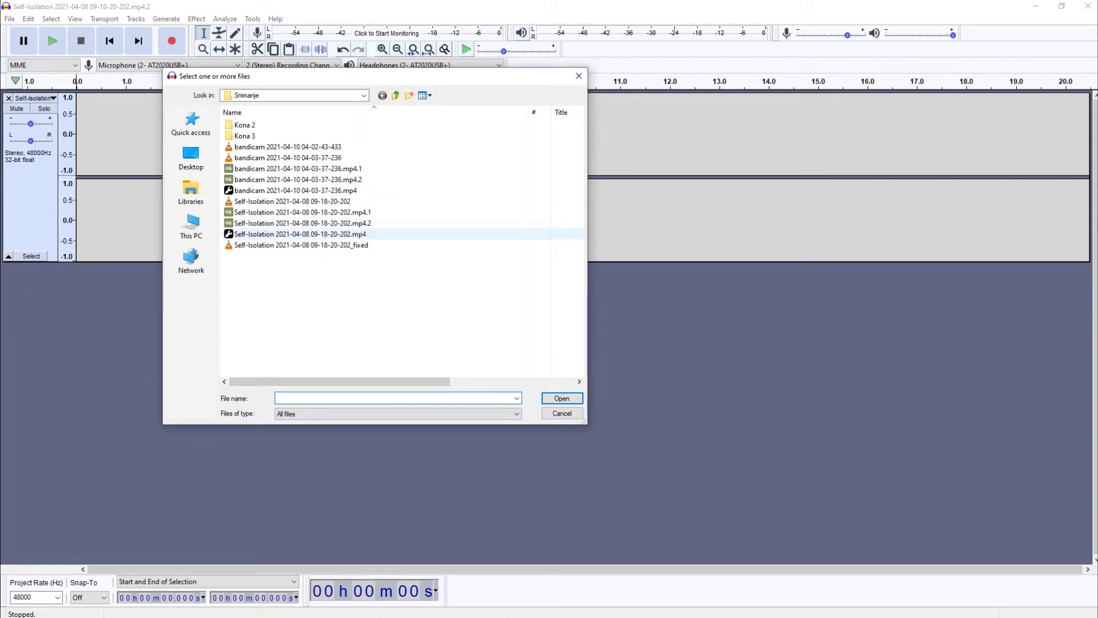
pyautogui.doubleClick(342, 213)
pyautogui.hotkey('ctrl', 'w')
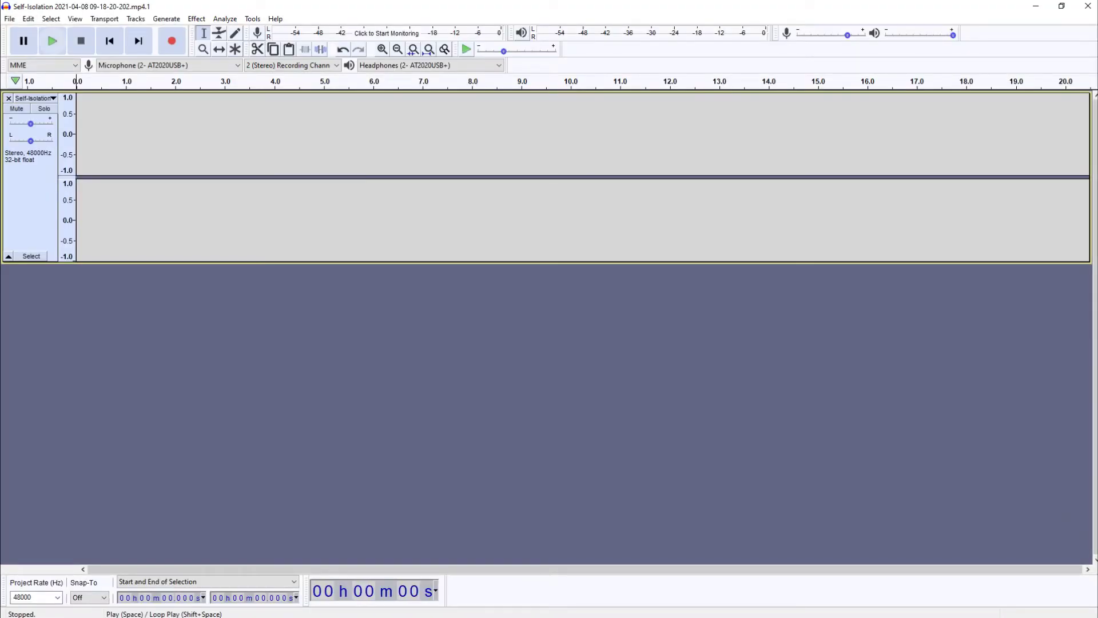
# Step: Bring up the other open Self-Isolation window and close both audio projects to exit Audacity
pyautogui.hotkey('alt', 'Tab')
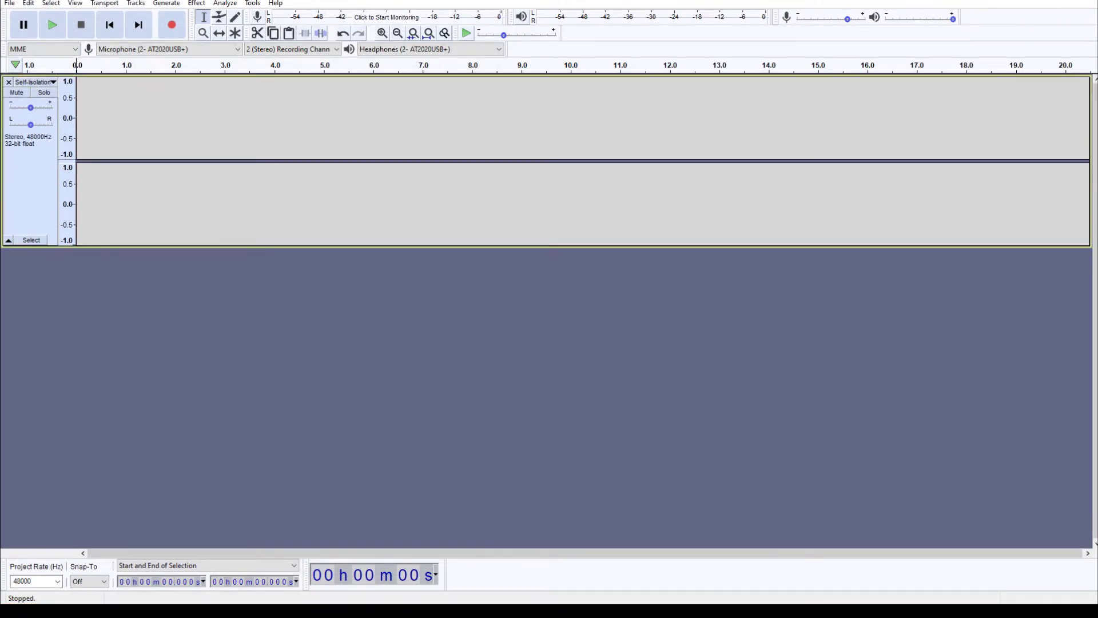
pyautogui.press('super')
pyautogui.moveTo(352, 593)
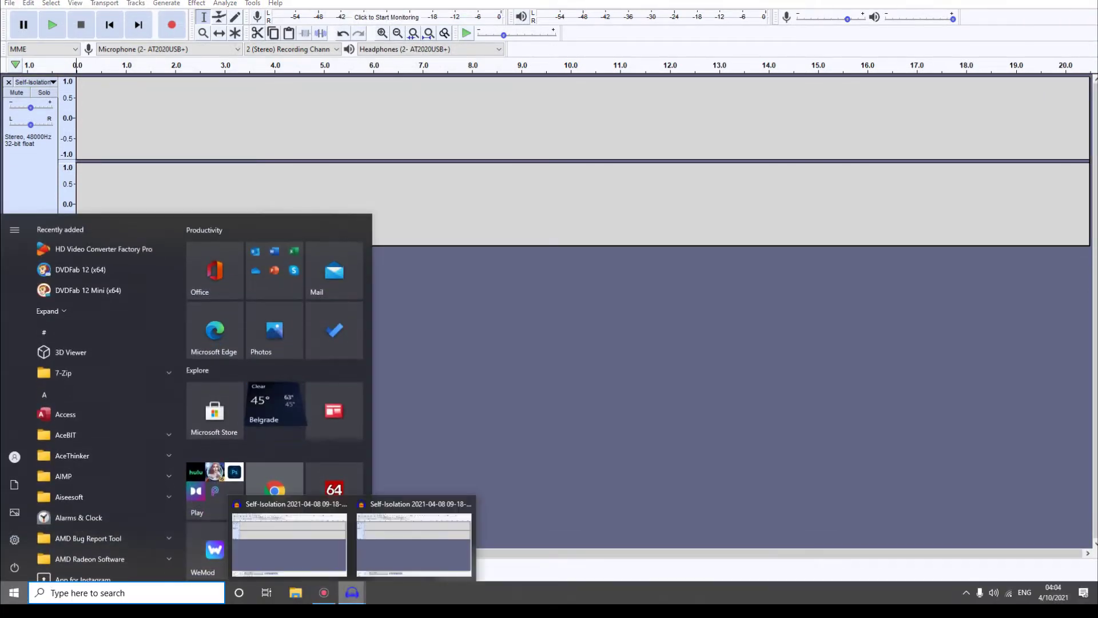
pyautogui.click(414, 544)
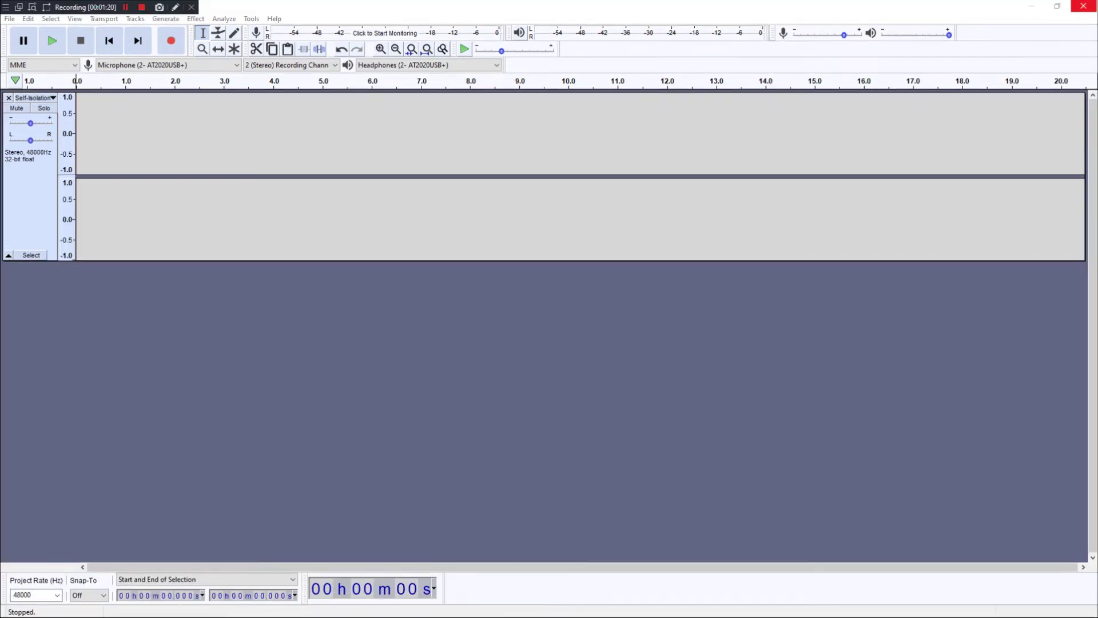
pyautogui.click(1083, 6)
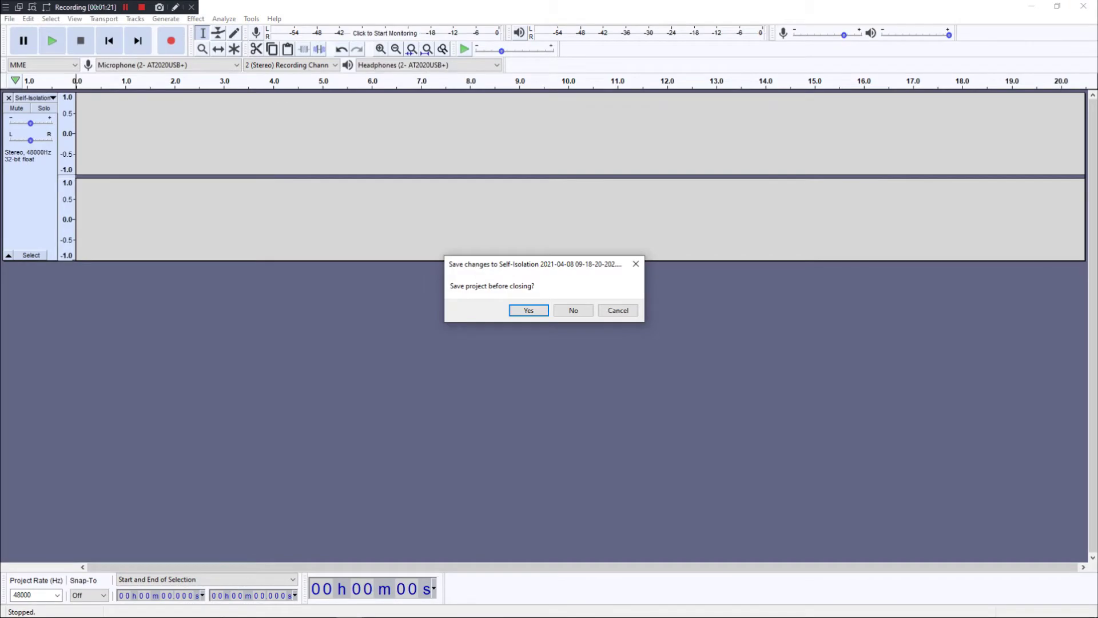
pyautogui.click(618, 311)
pyautogui.click(1083, 6)
pyautogui.press('Return')
# Step: Launch VLC media player from the desktop and dismiss its update offer
pyautogui.press('Up')
pyautogui.press('Up')
pyautogui.press('Right')
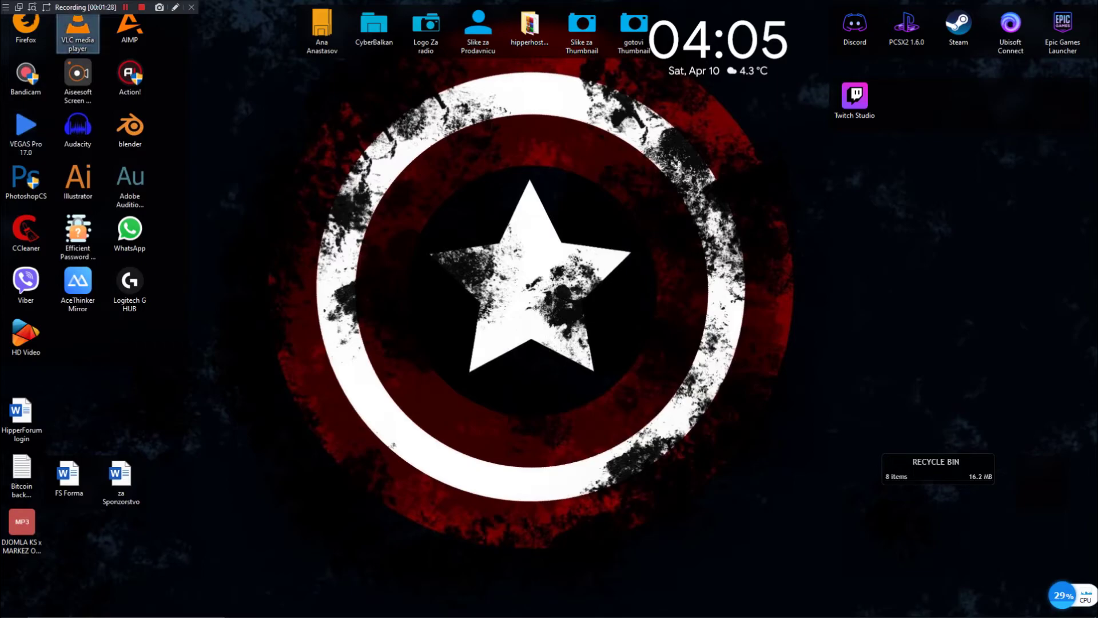
pyautogui.press('Return')
pyautogui.press('Tab')
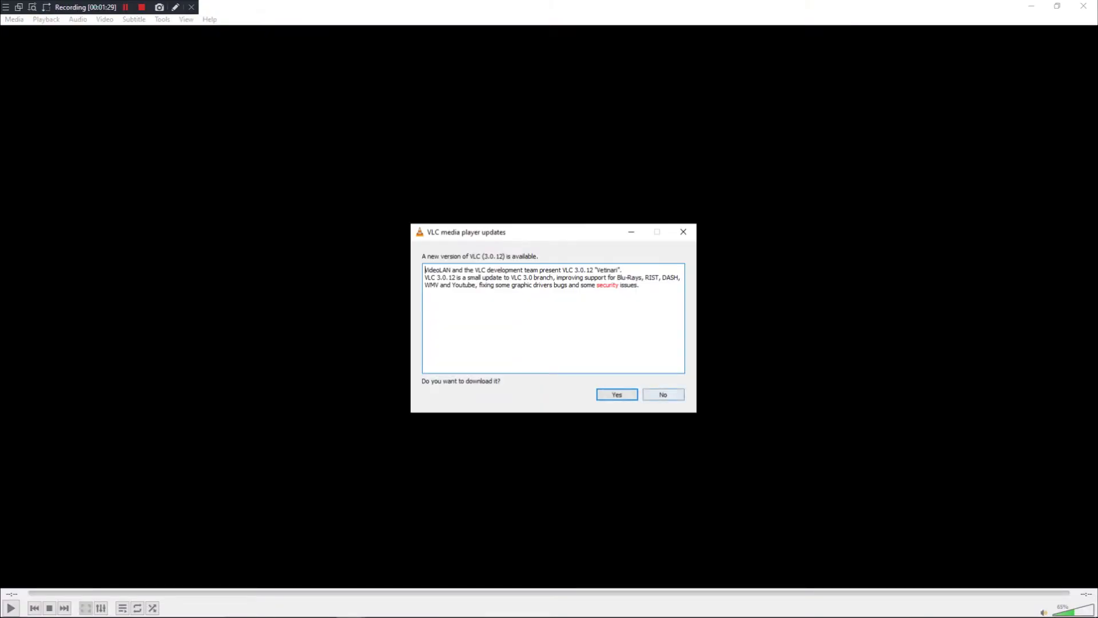
pyautogui.press('Return')
pyautogui.hotkey('alt', 'm')
pyautogui.press('Down')
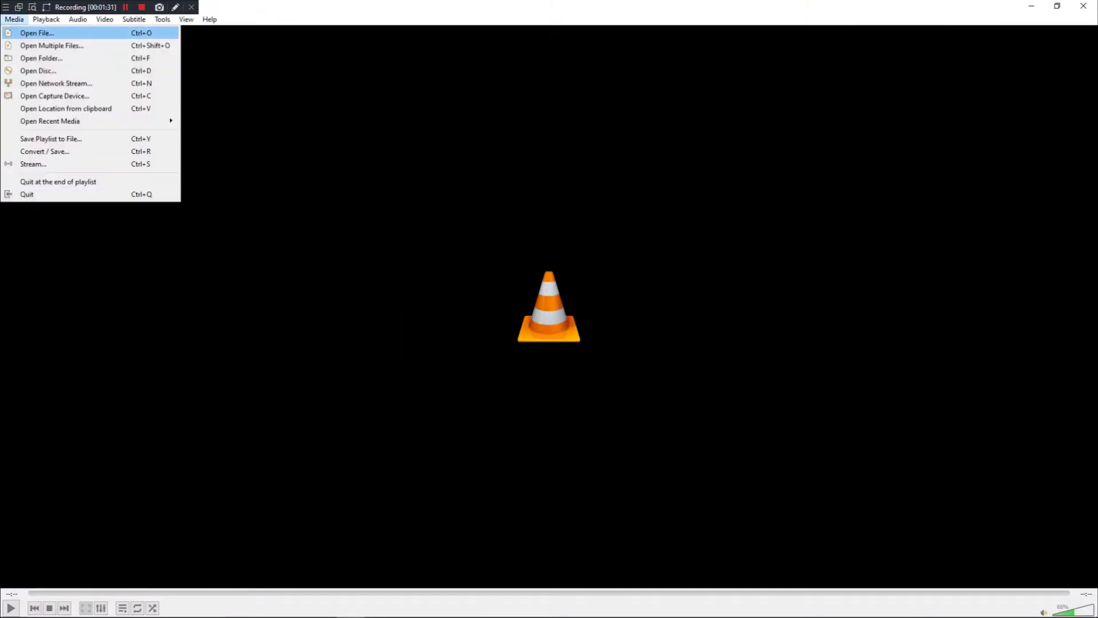
pyautogui.press('Return')
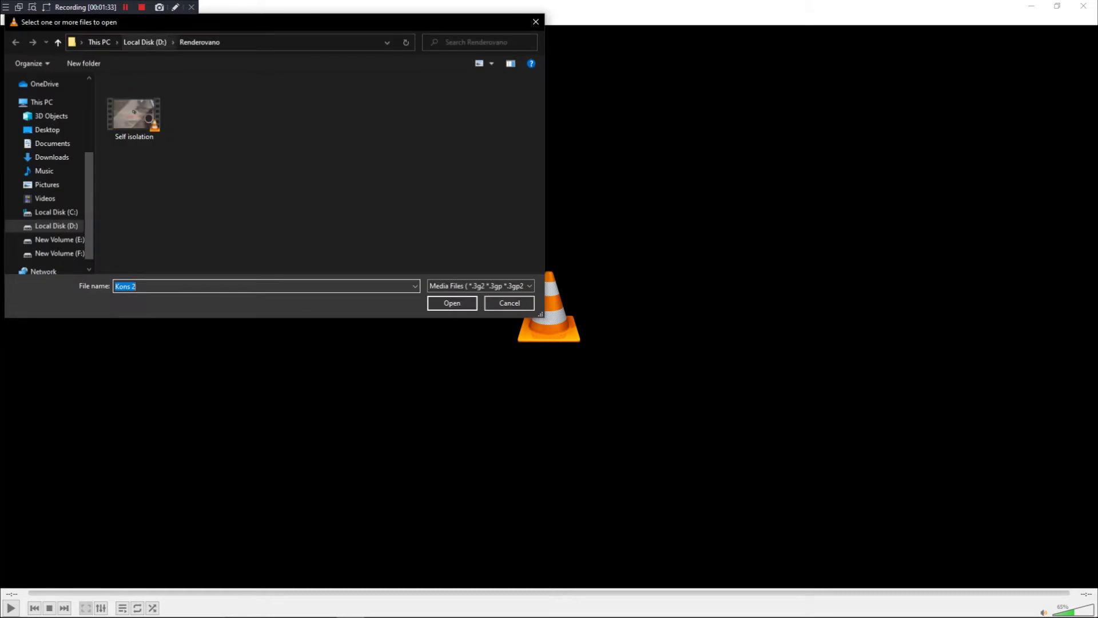
pyautogui.hotkey('alt', 'Up')
pyautogui.doubleClick(213, 208)
pyautogui.click(213, 208)
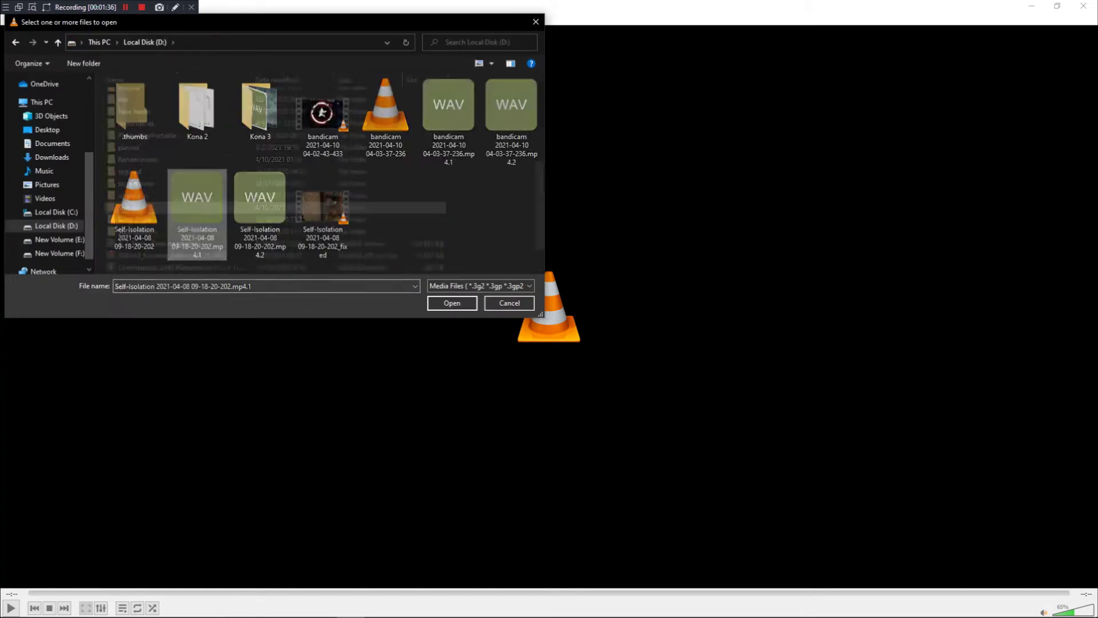
pyautogui.doubleClick(323, 211)
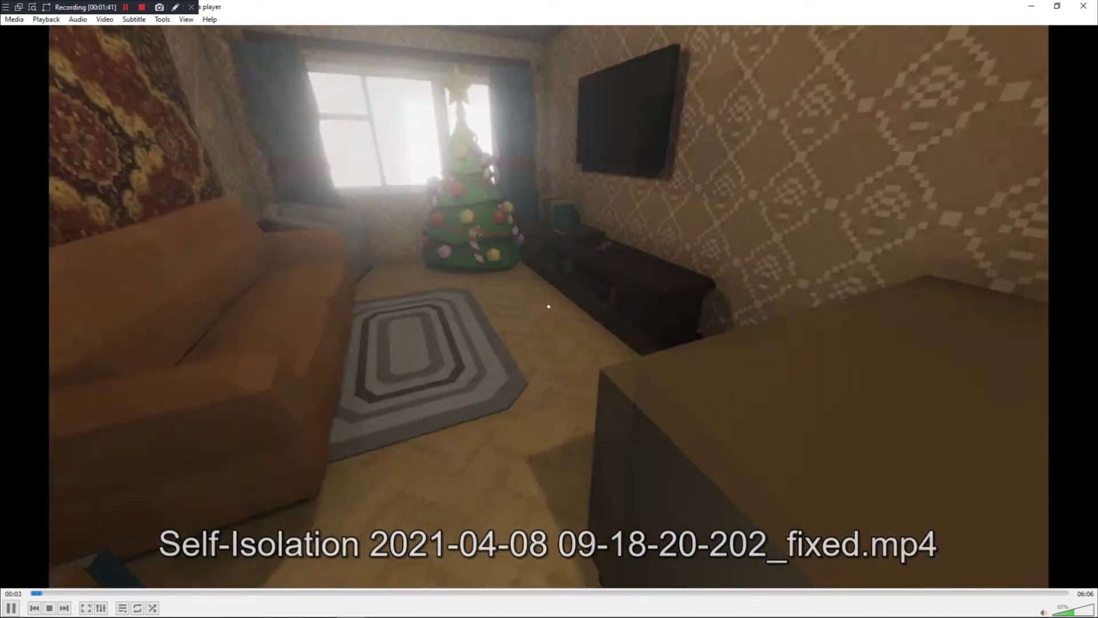
# Step: Skip forward several times through the playing video to check its picture and sound, and close VLC
pyautogui.press('Right')
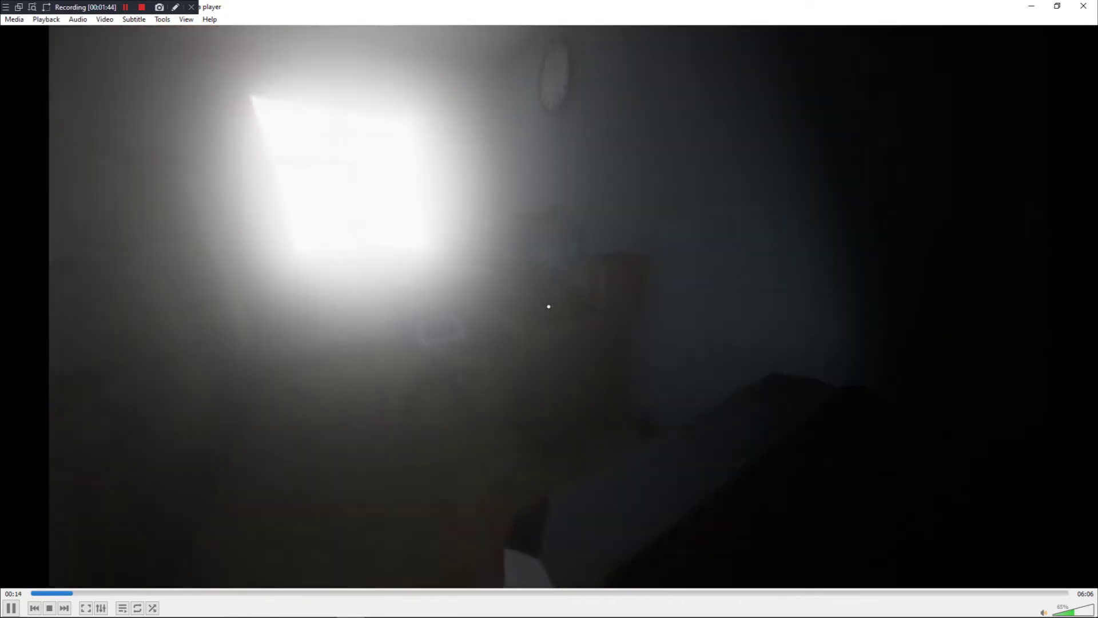
pyautogui.press('Right')
pyautogui.press('Right')
pyautogui.press('Right')
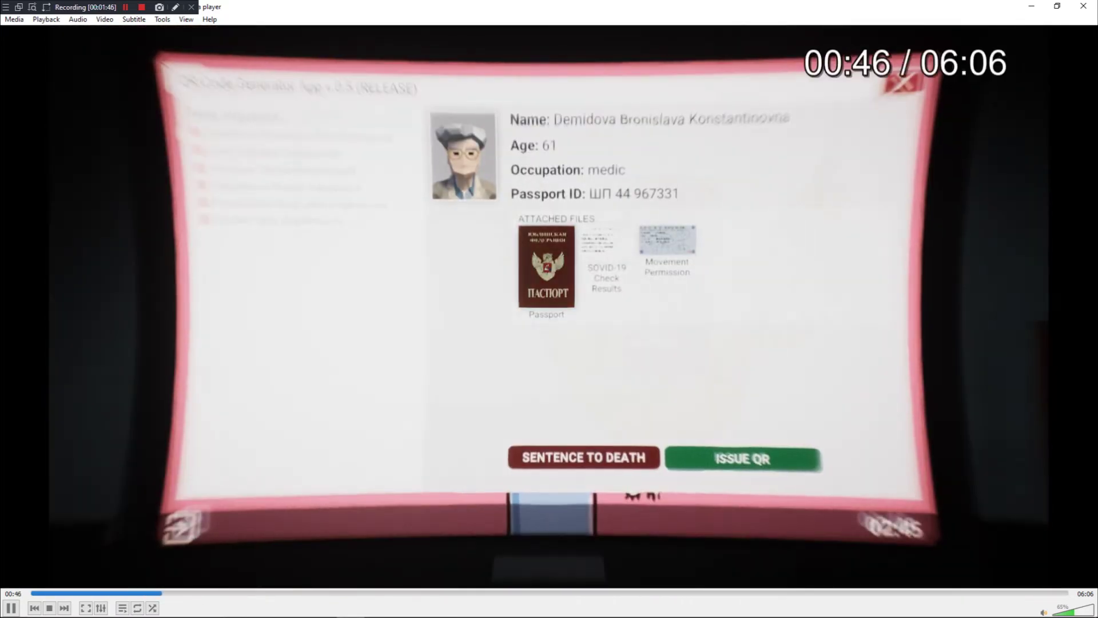
pyautogui.click(1083, 6)
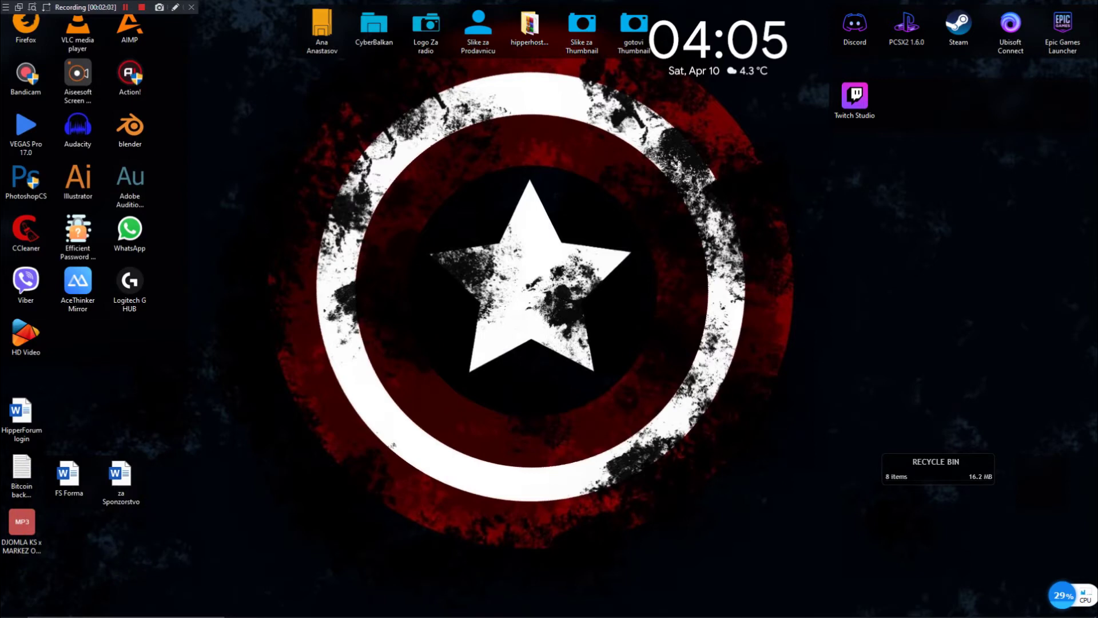
# Step: Launch HD Video Converter Factory Pro from the desktop and view its About information
pyautogui.doubleClick(26, 337)
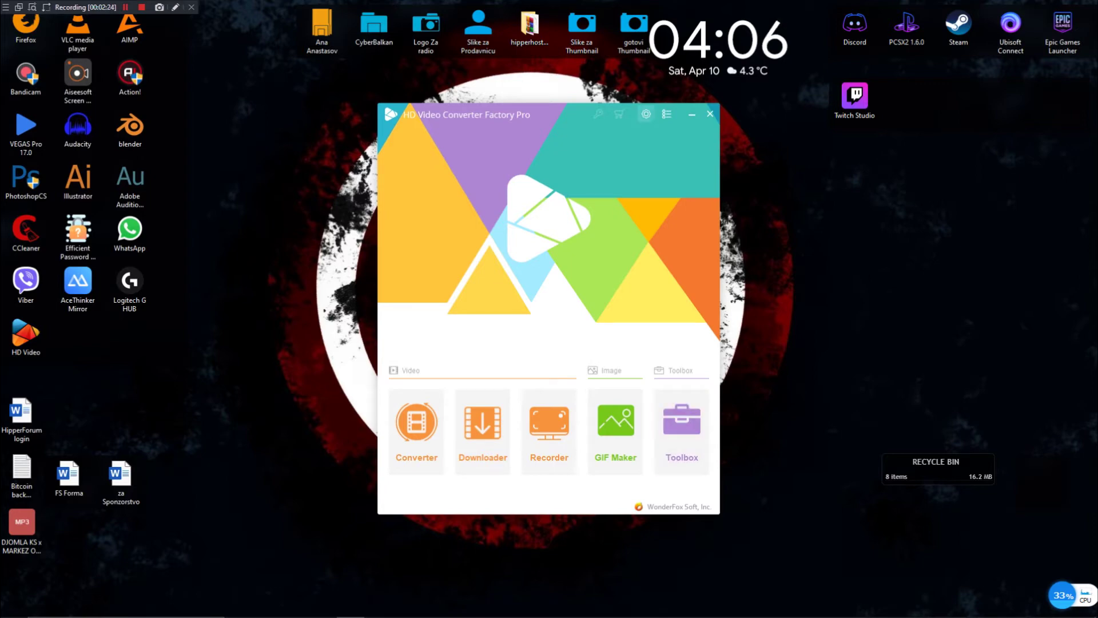
pyautogui.click(667, 114)
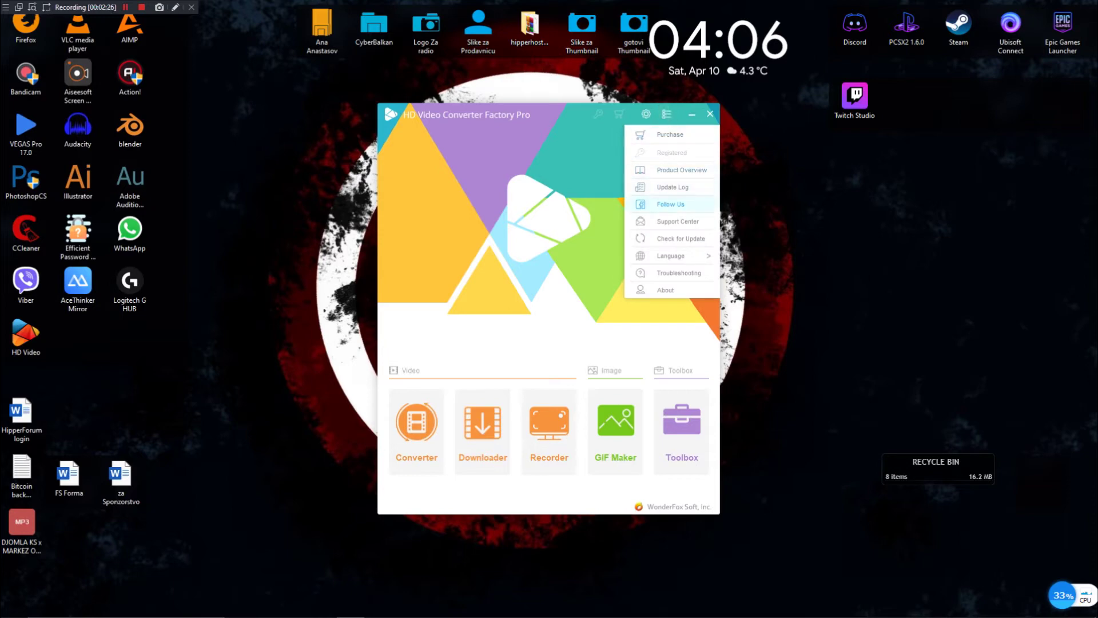
pyautogui.click(665, 290)
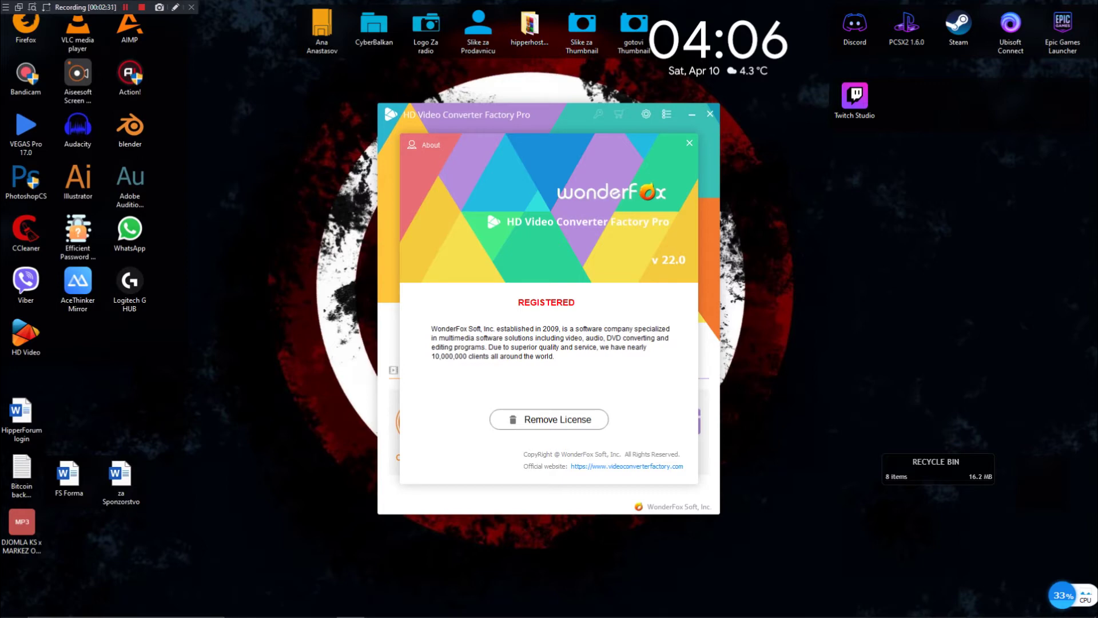
pyautogui.click(689, 143)
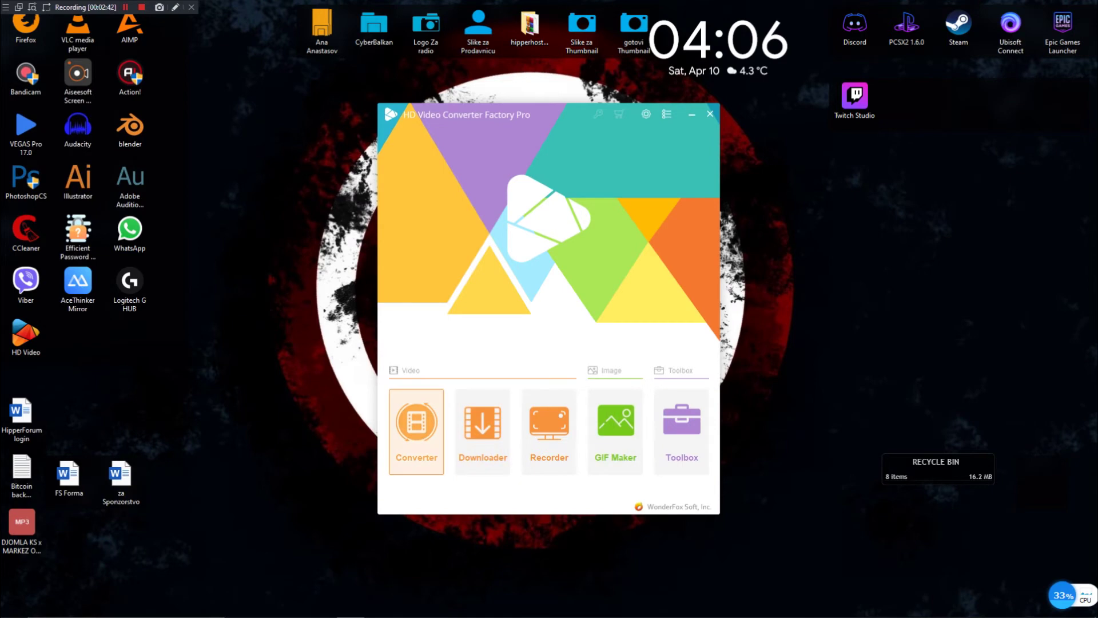
# Step: Open the Converter module, move its window aside, and browse to the Snimanje folder on Local Disk (D:) in File Explorer
pyautogui.click(417, 432)
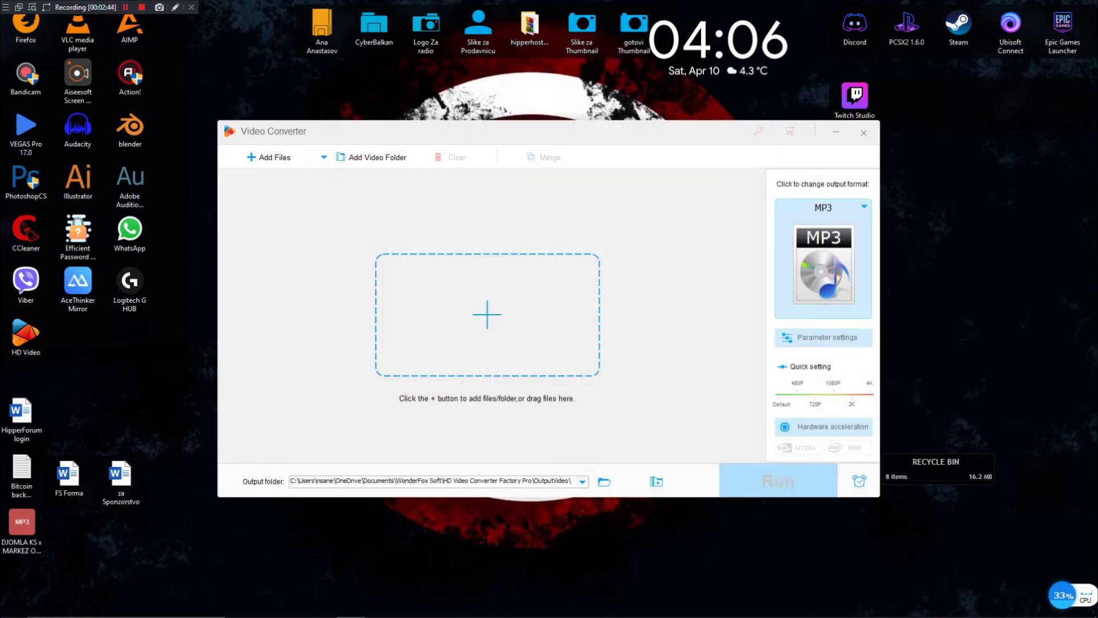
pyautogui.moveTo(581, 131); pyautogui.dragTo(742, 90)
pyautogui.click(295, 612)
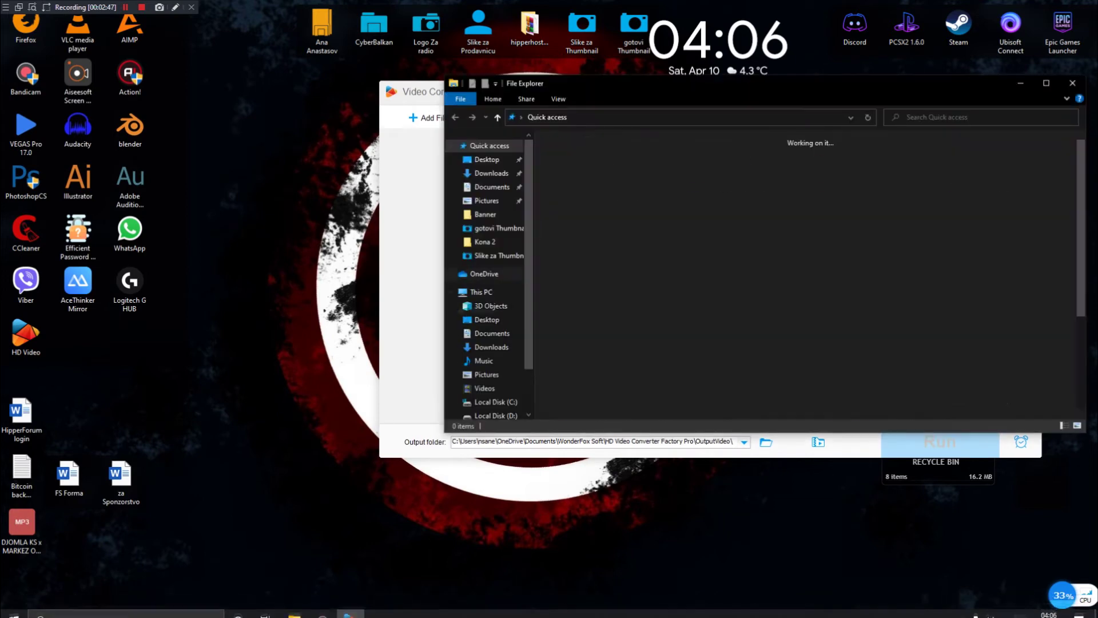
pyautogui.scroll(-2, 495, 387)
pyautogui.click(495, 366)
pyautogui.scroll(-4, 629, 341)
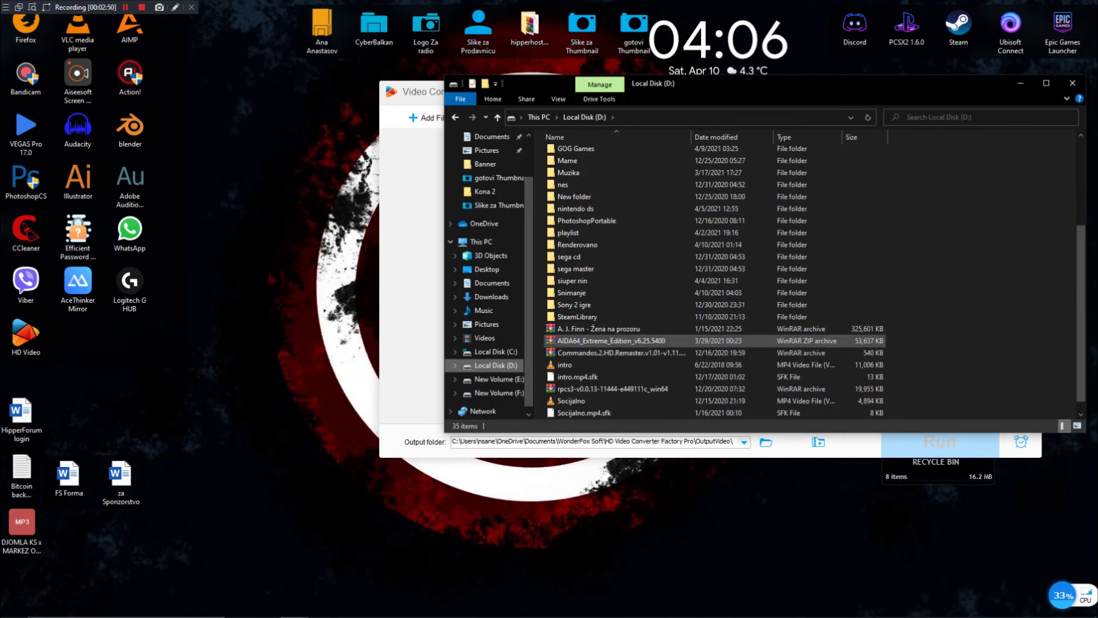
pyautogui.doubleClick(572, 292)
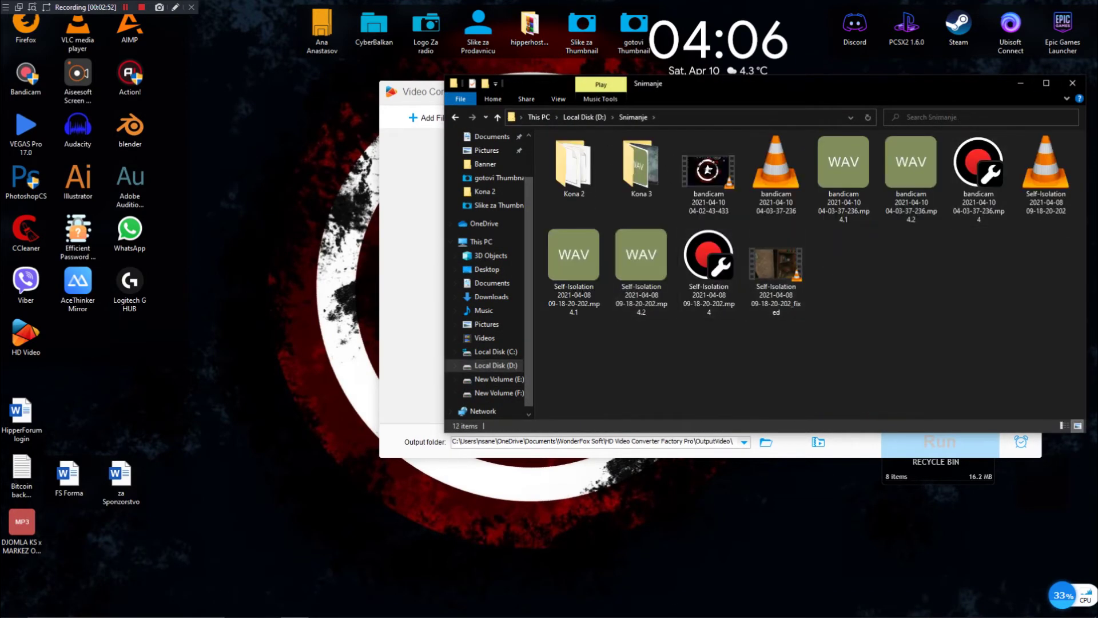
# Step: Add the two Self-Isolation WAV files (mp4.1 and mp4.2) from the Snimanje folder to the converter and close File Explorer
pyautogui.moveTo(872, 83); pyautogui.dragTo(882, 317)
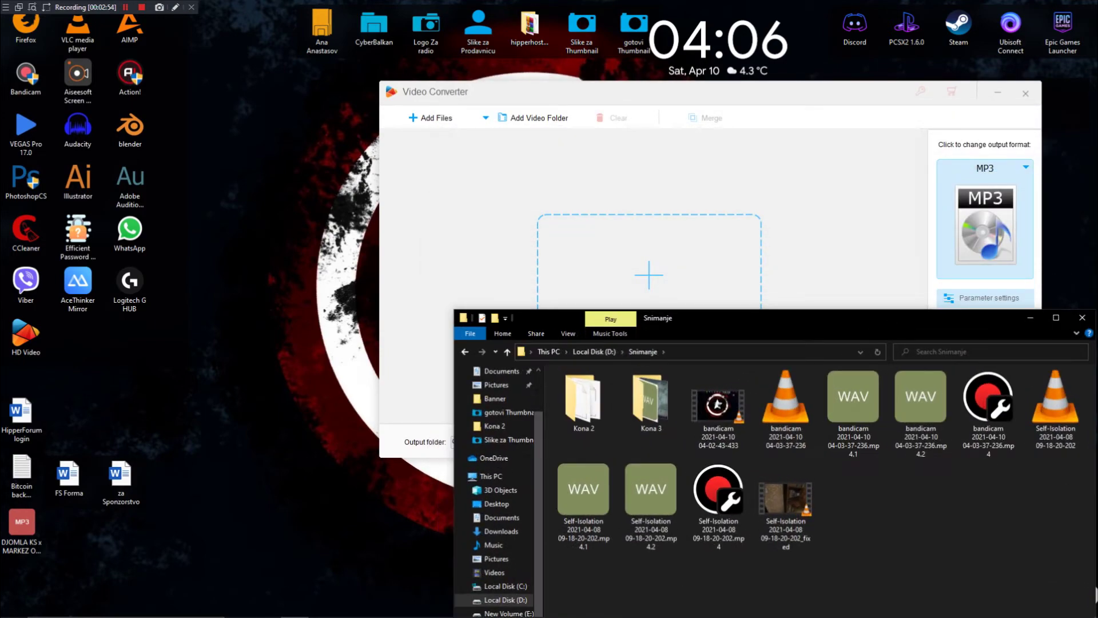
pyautogui.moveTo(655, 574); pyautogui.dragTo(649, 252)
pyautogui.click(915, 532)
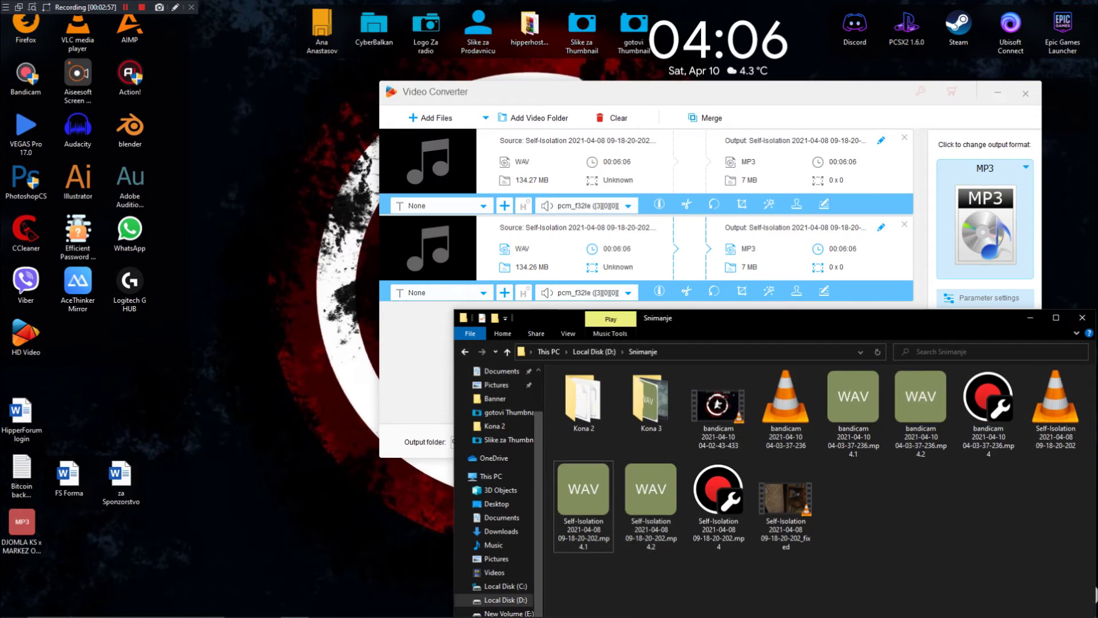
pyautogui.click(1082, 317)
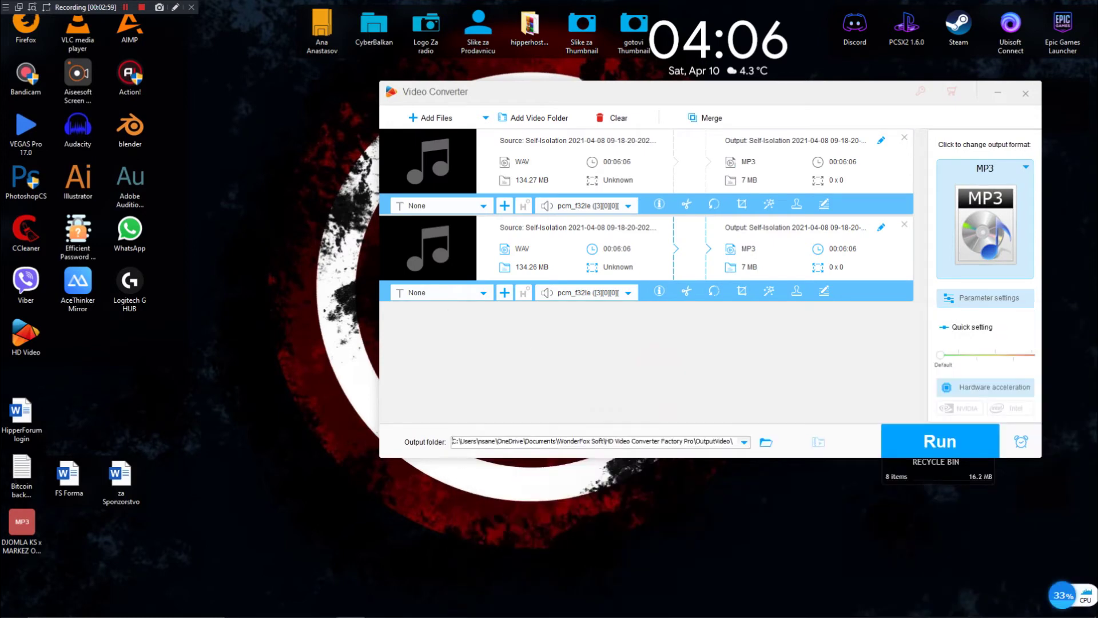
# Step: Choose MP3 from the audio output formats and run the conversion of both Self-Isolation WAV files
pyautogui.click(985, 223)
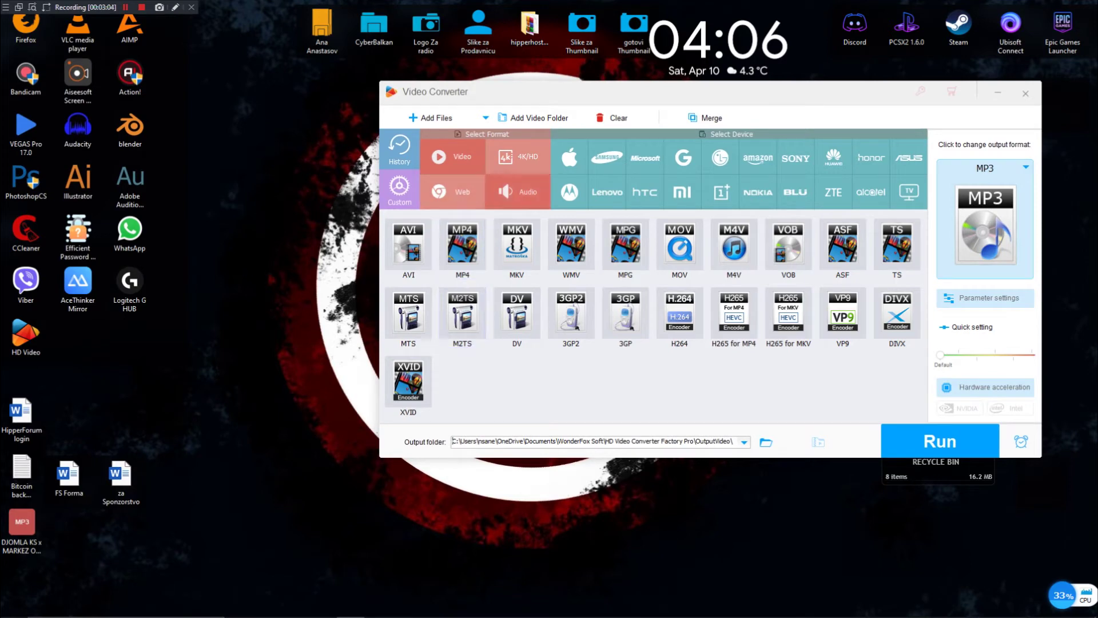
pyautogui.click(518, 191)
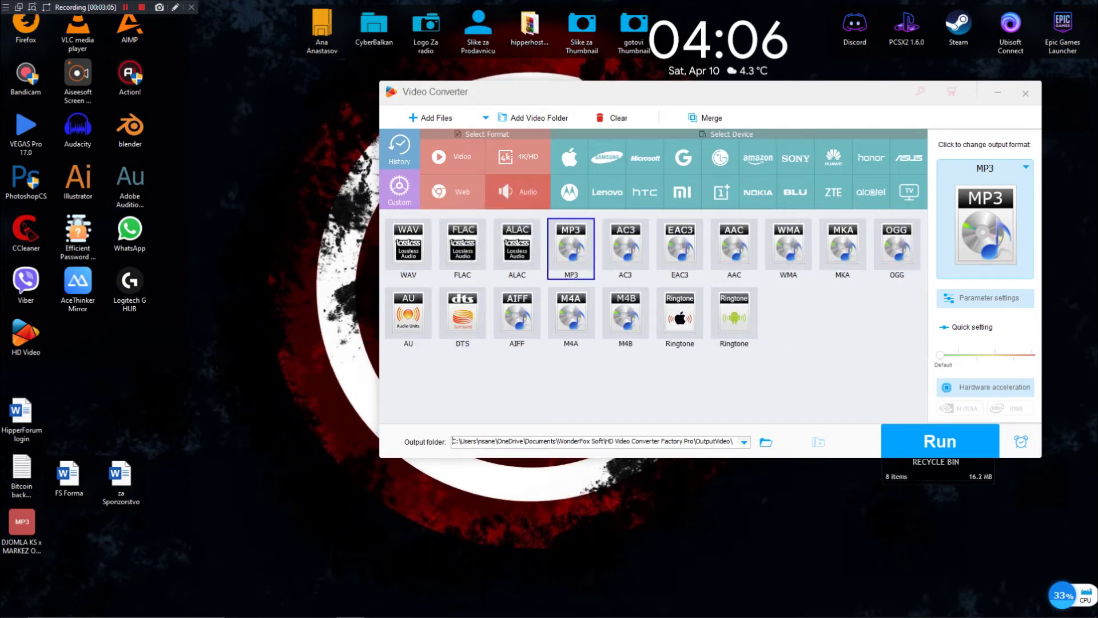
pyautogui.click(571, 248)
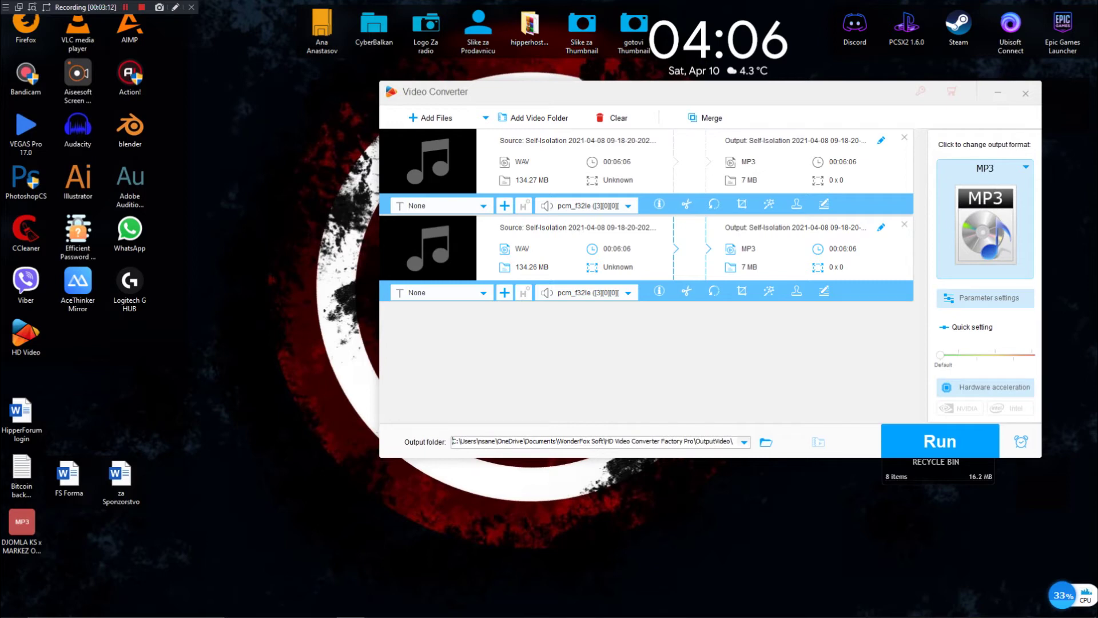
pyautogui.click(940, 441)
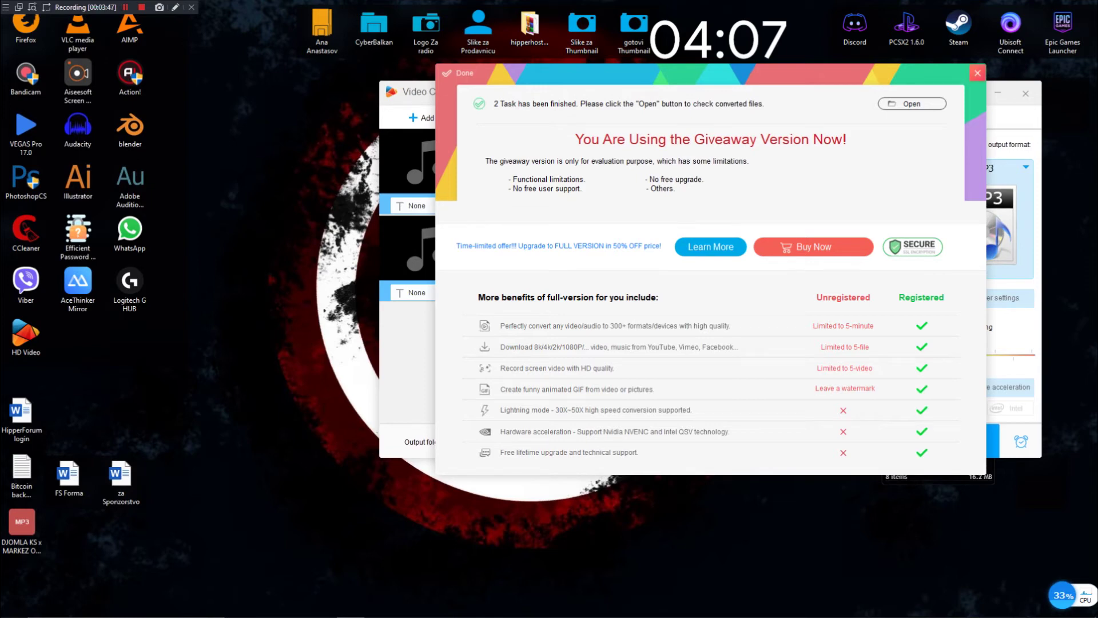
# Step: Dismiss the completion notice, close the converter while clearing its file list, and exit HD Video Converter Factory Pro
pyautogui.click(978, 73)
pyautogui.click(1026, 93)
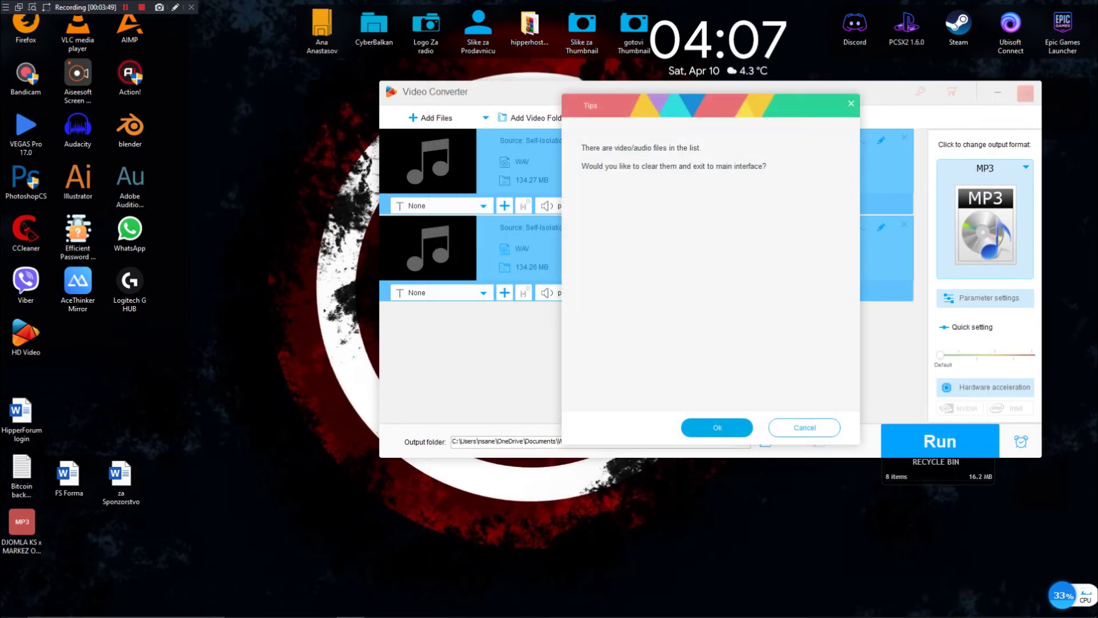
pyautogui.click(716, 428)
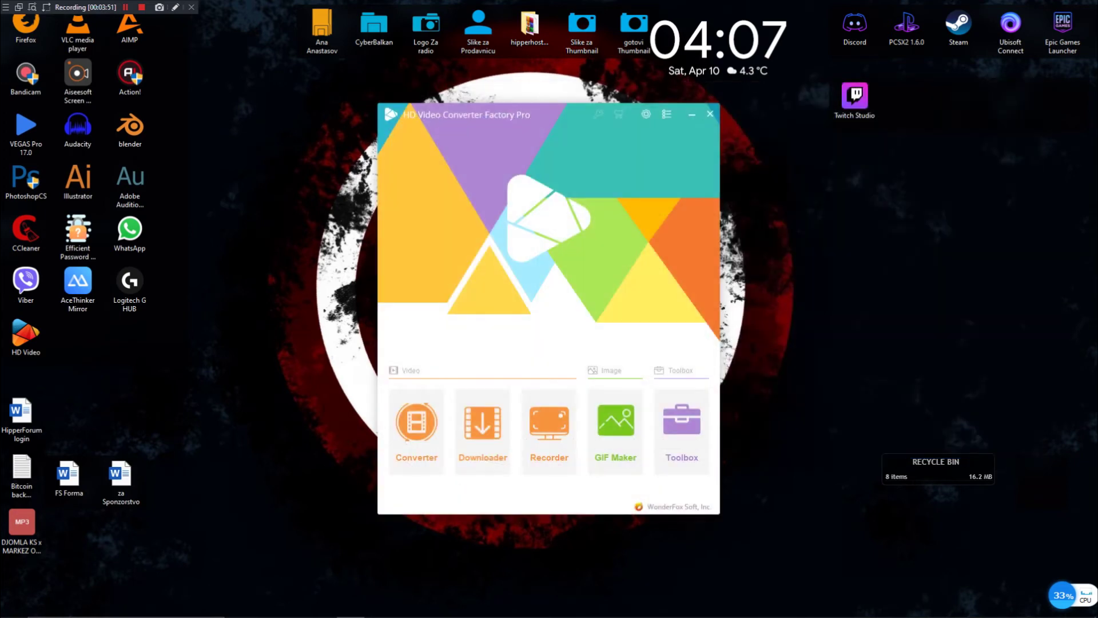
pyautogui.click(710, 114)
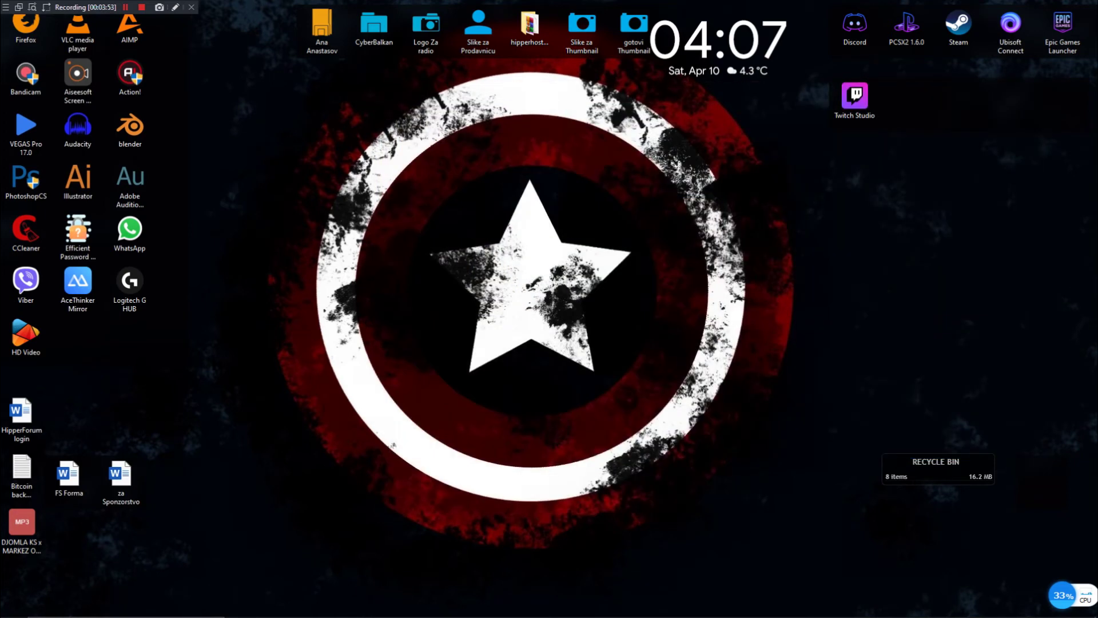
# Step: Launch Audacity and open the converted Self-Isolation mp4.2 file from Documents, WonderFox Soft, HD Video Converter Factory Pro, OutputVideo
pyautogui.doubleClick(77, 129)
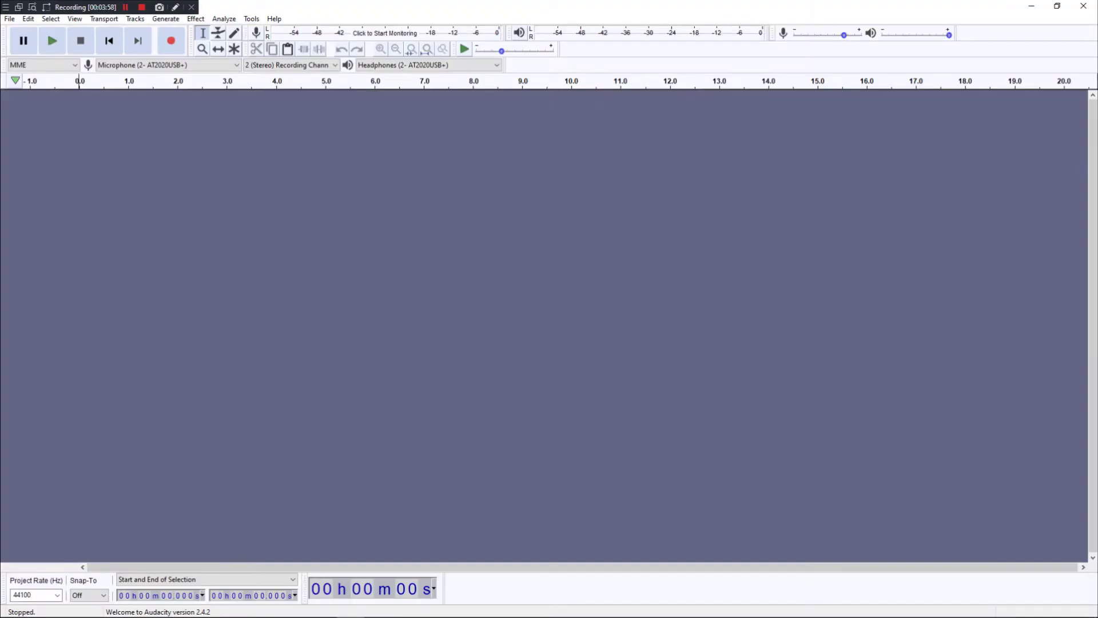
pyautogui.click(9, 19)
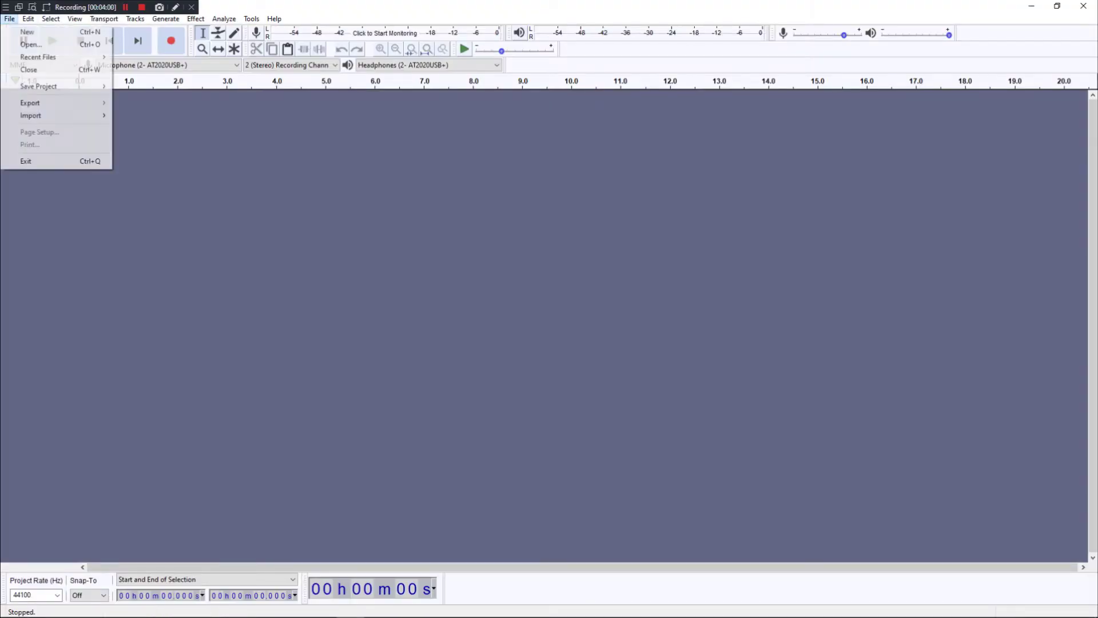
pyautogui.click(32, 45)
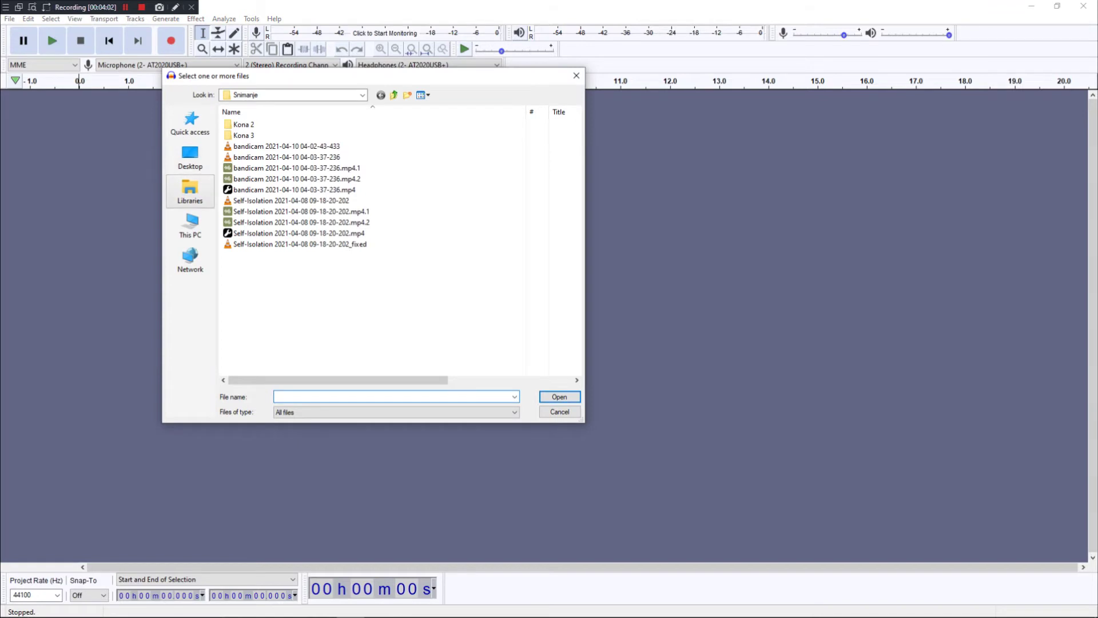
pyautogui.click(190, 191)
pyautogui.doubleClick(397, 123)
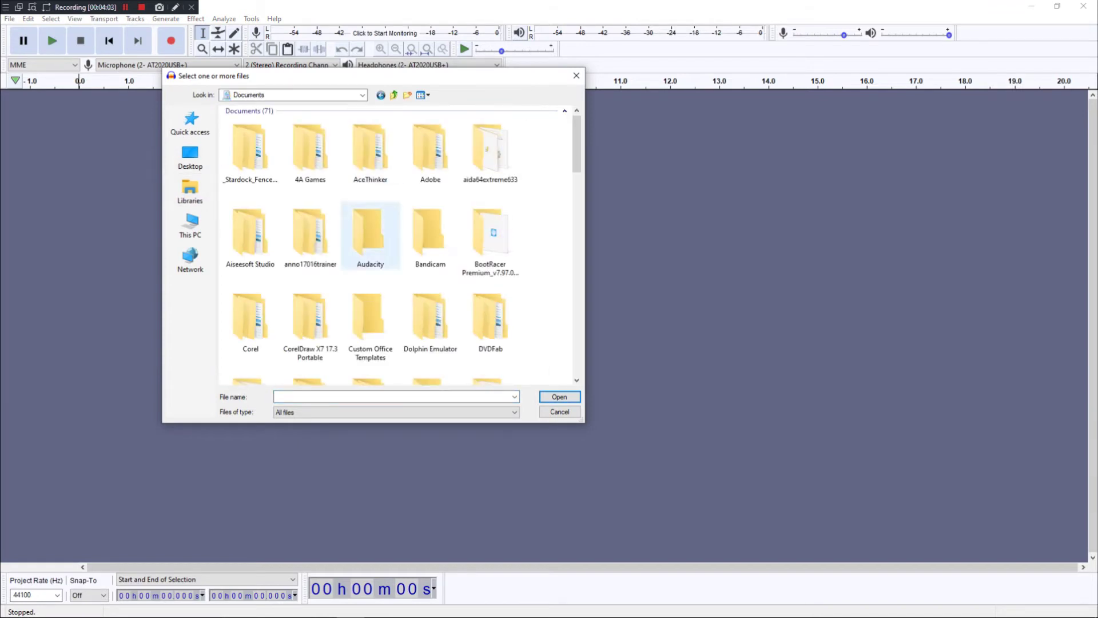
pyautogui.scroll(-5, 370, 235)
pyautogui.doubleClick(371, 320)
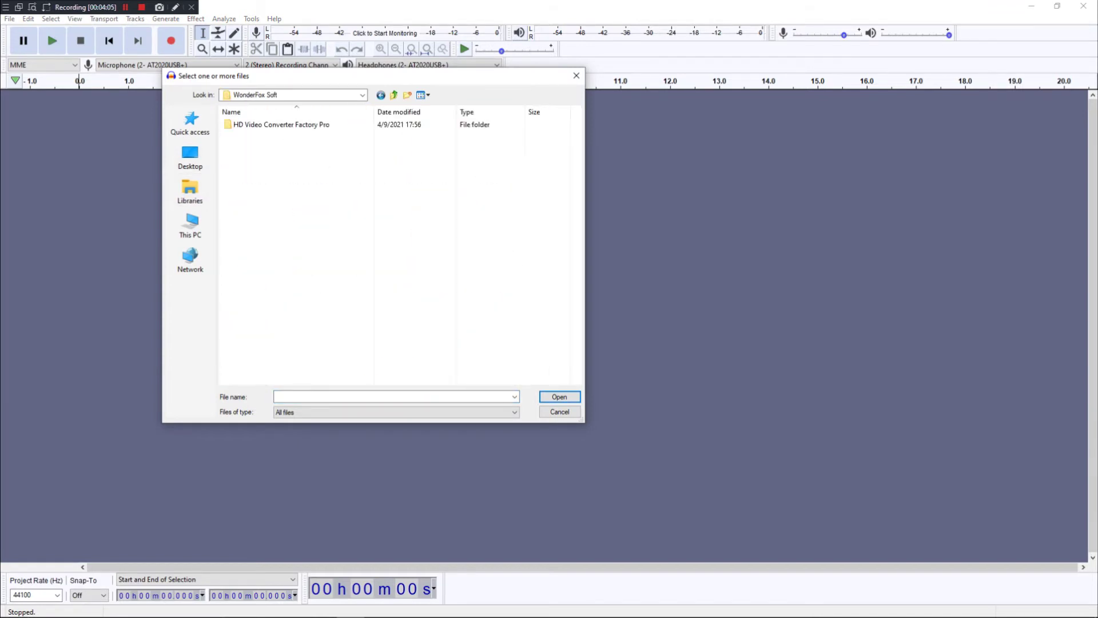
pyautogui.doubleClick(297, 125)
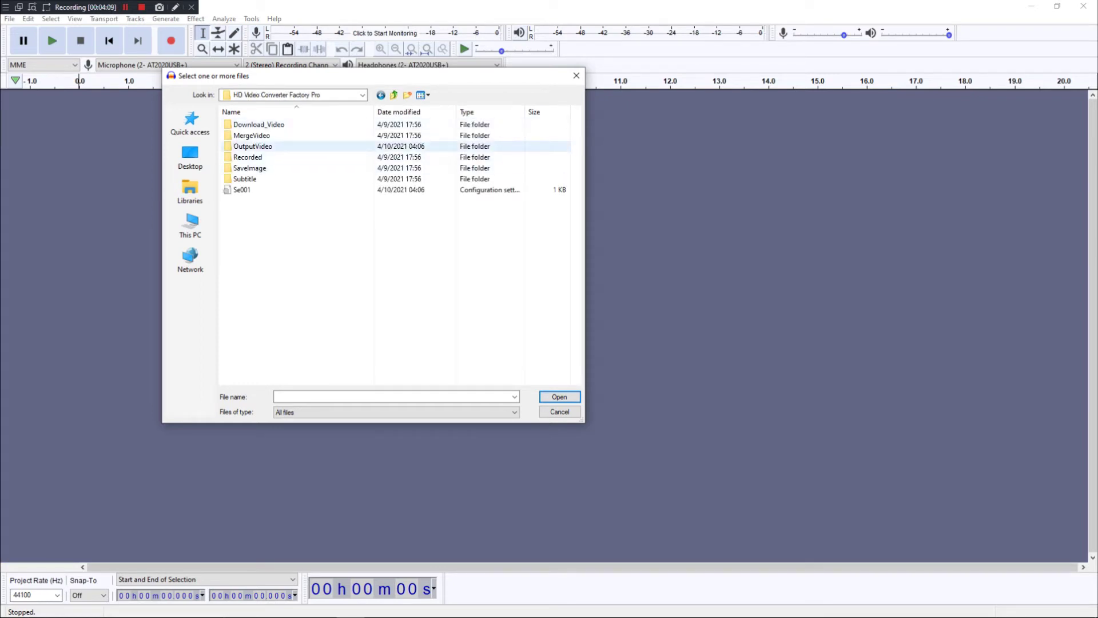
pyautogui.doubleClick(275, 146)
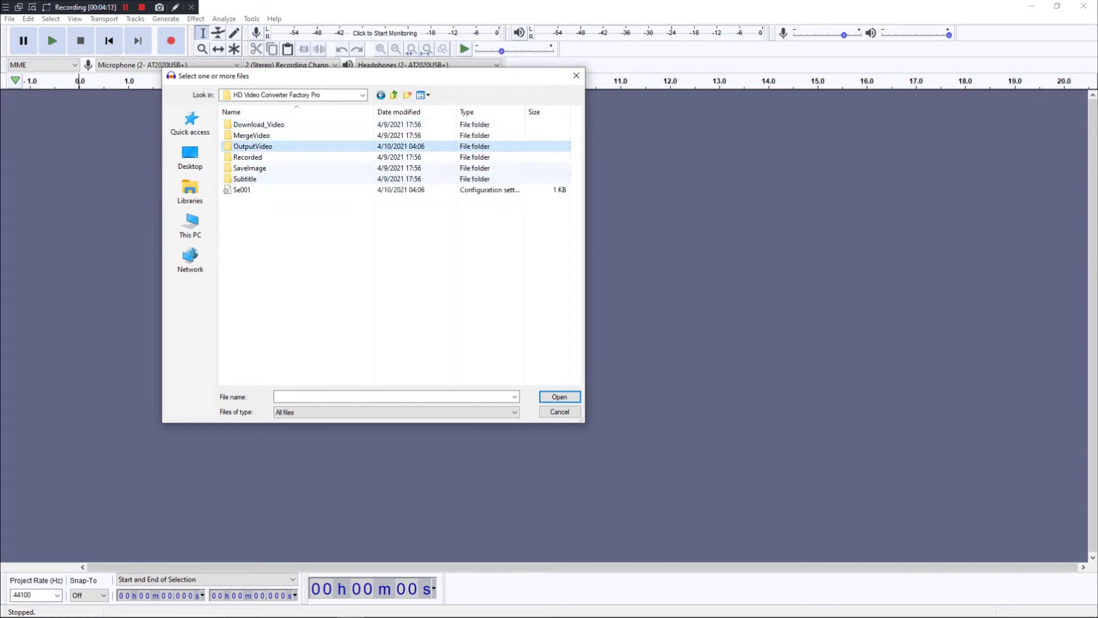
pyautogui.doubleClick(275, 148)
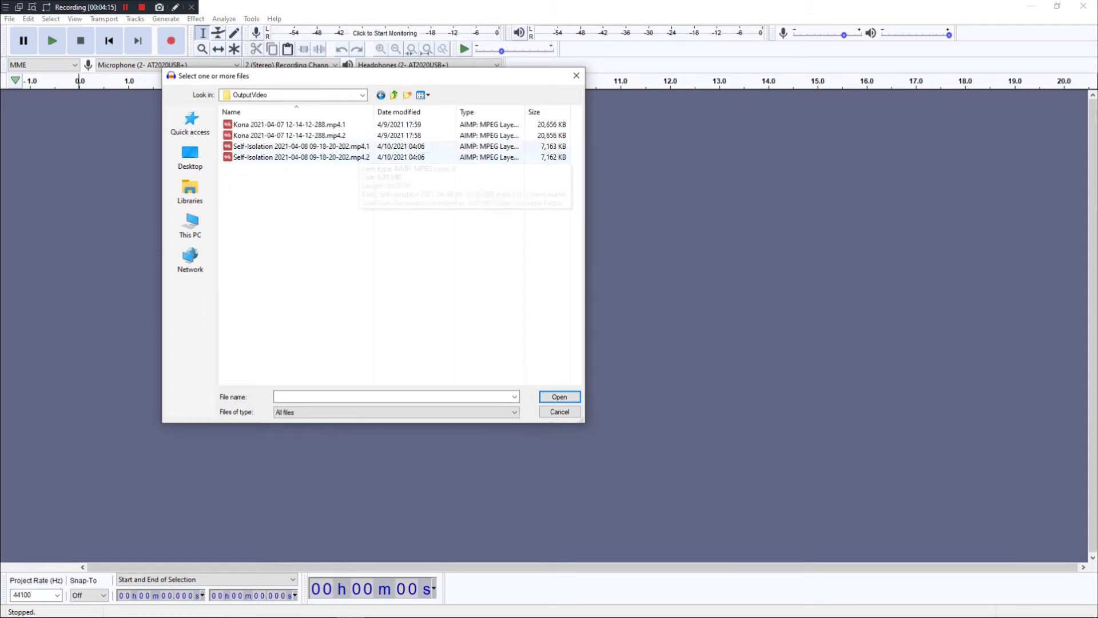
pyautogui.doubleClick(360, 157)
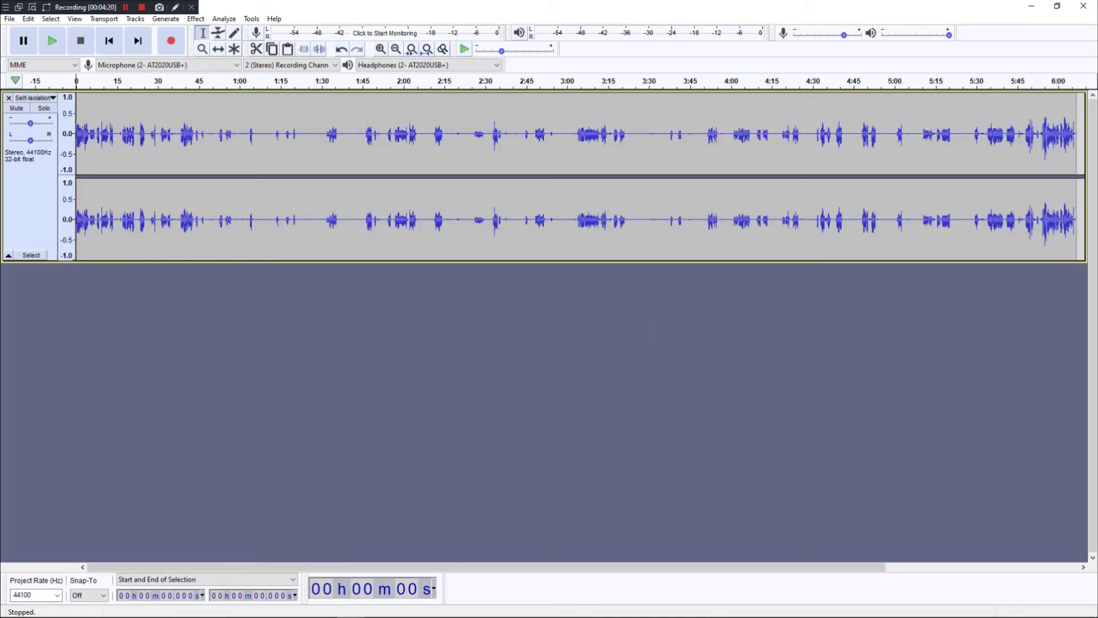
# Step: Play the first few seconds of the opened Self-Isolation track and stop playback
pyautogui.click(53, 41)
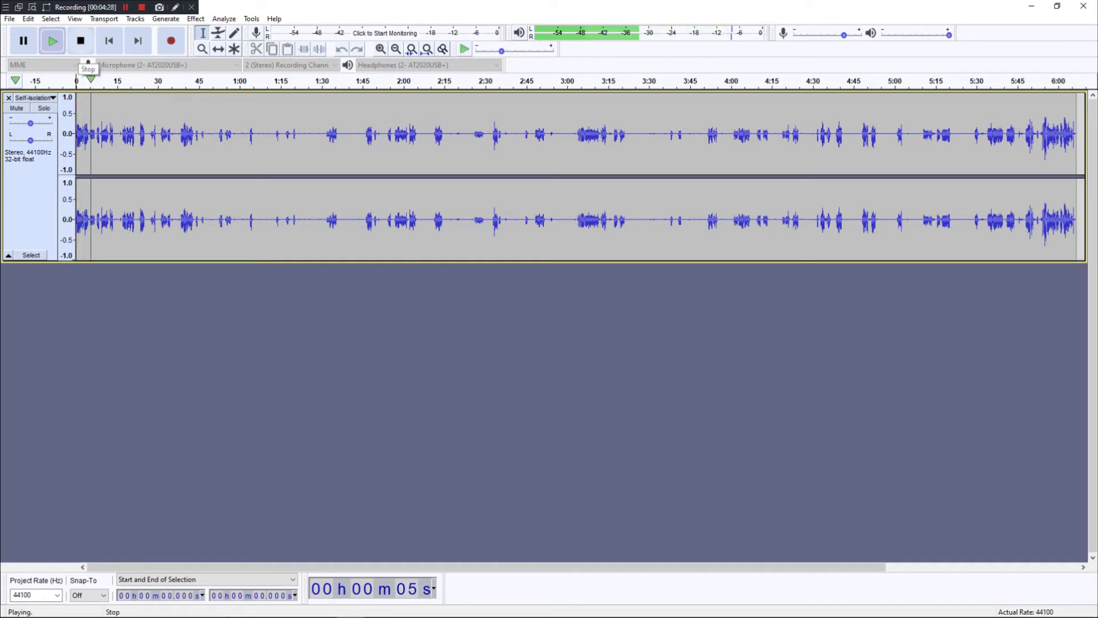
pyautogui.click(82, 46)
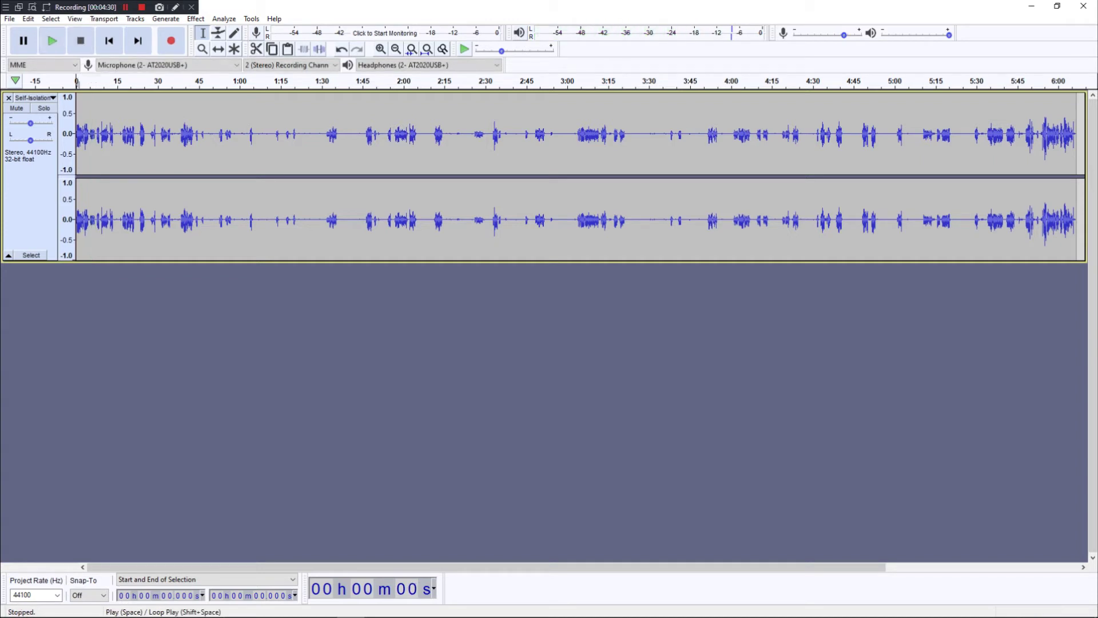
pyautogui.click(10, 18)
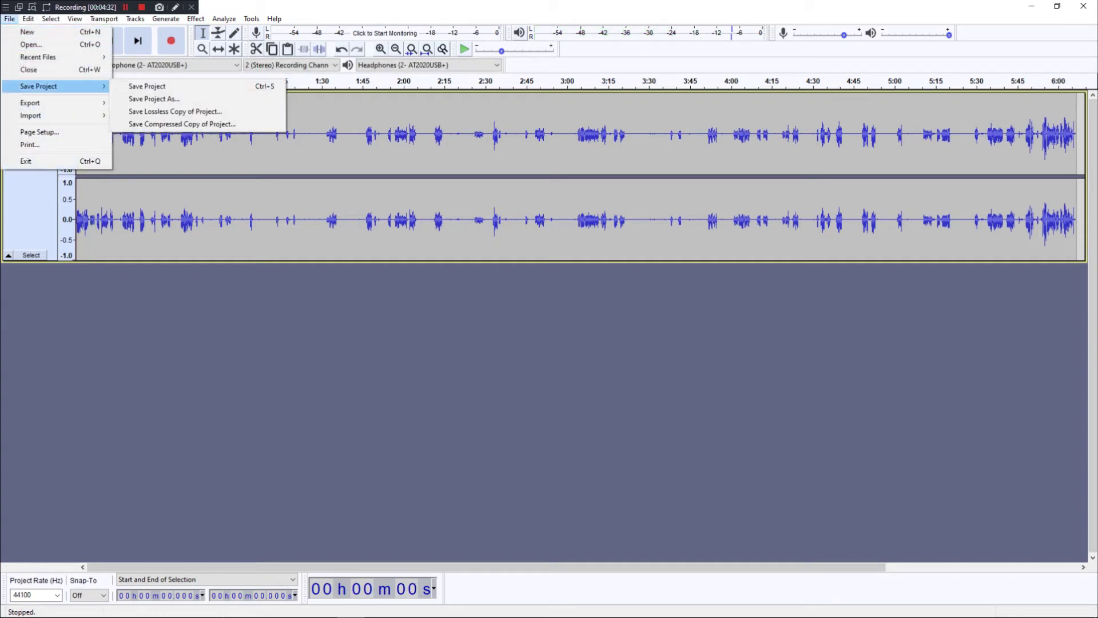
pyautogui.click(183, 321)
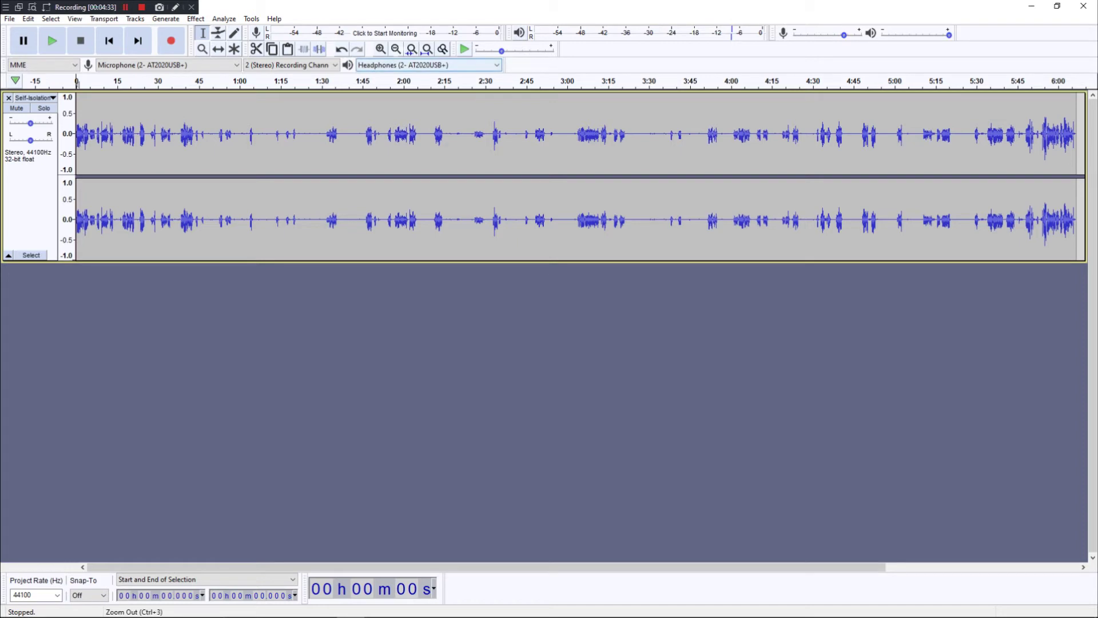
# Step: Select about 0.35 s of silence at the start of the track and capture it as the Noise Reduction profile
pyautogui.click(381, 50)
pyautogui.click(381, 49)
pyautogui.click(381, 49)
pyautogui.click(381, 49)
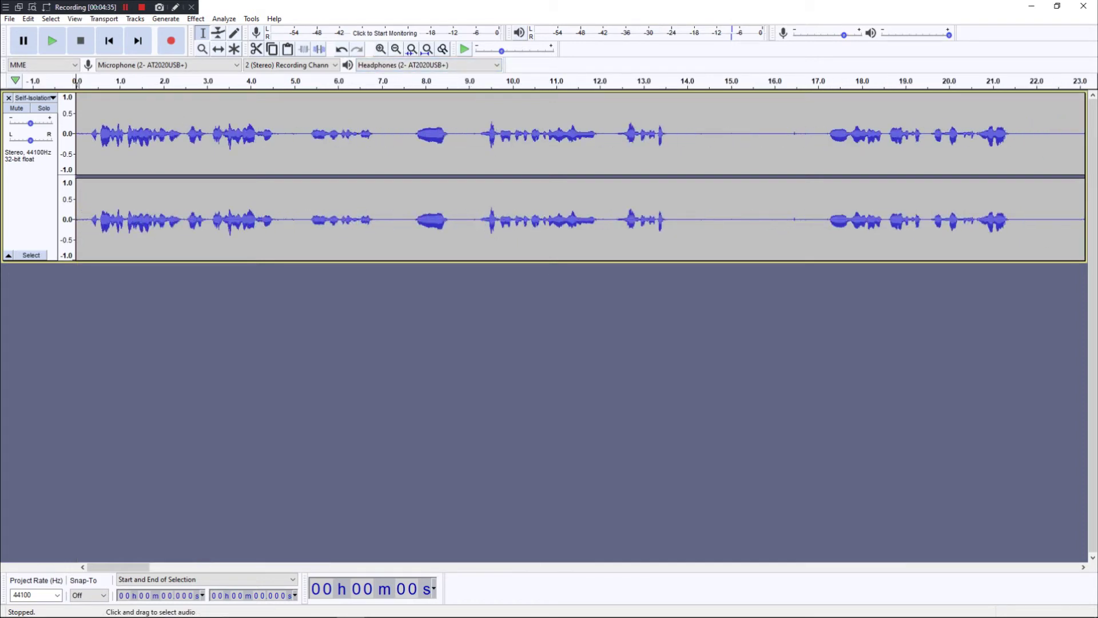
pyautogui.moveTo(91, 143); pyautogui.dragTo(67, 142)
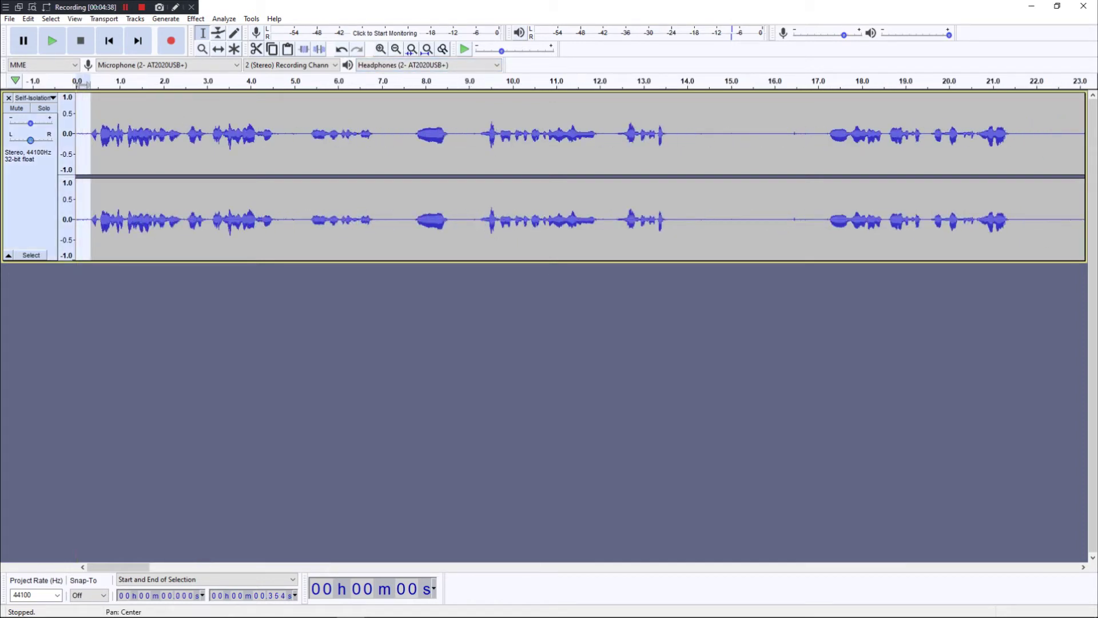
pyautogui.click(196, 18)
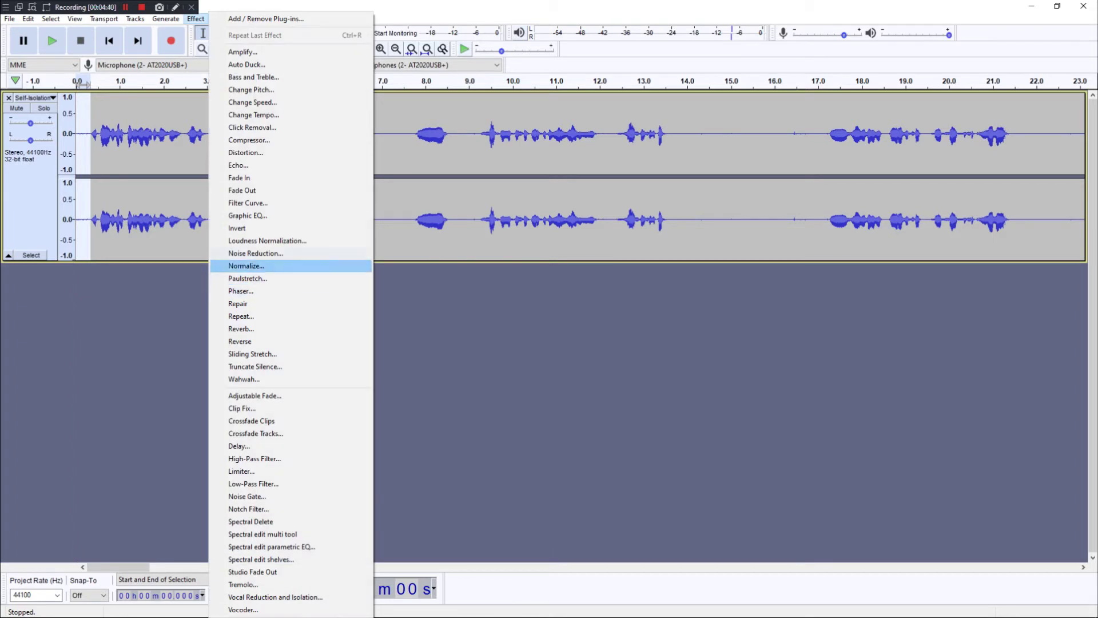
pyautogui.click(254, 253)
pyautogui.press('Return')
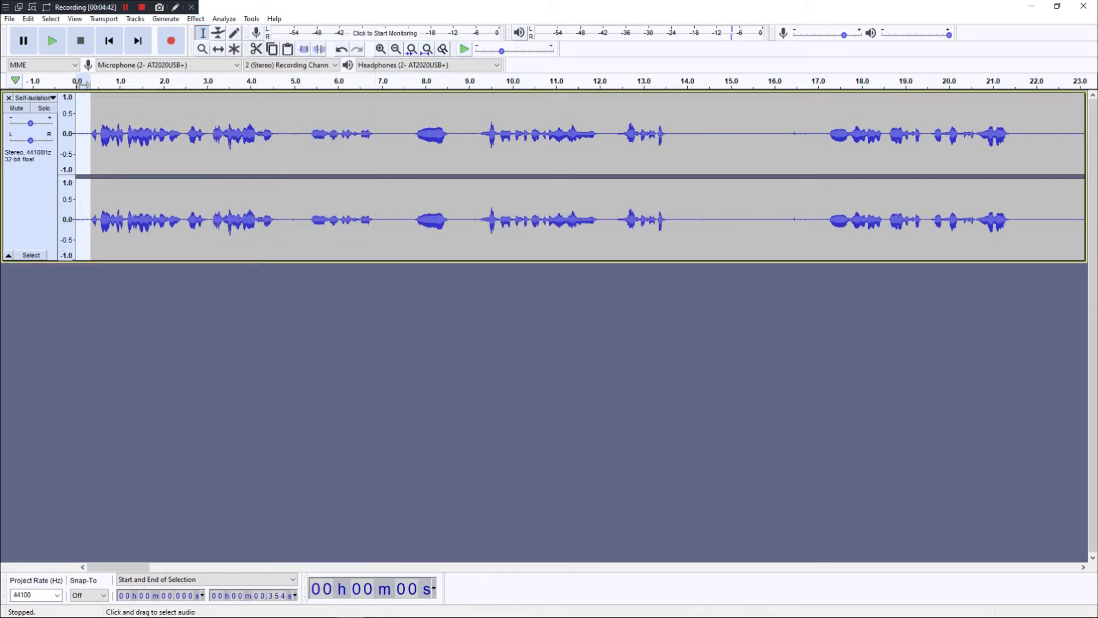
# Step: Apply Noise Reduction to the entire track and play its opening seconds to check the sound
pyautogui.hotkey('ctrl', 'a')
pyautogui.click(196, 19)
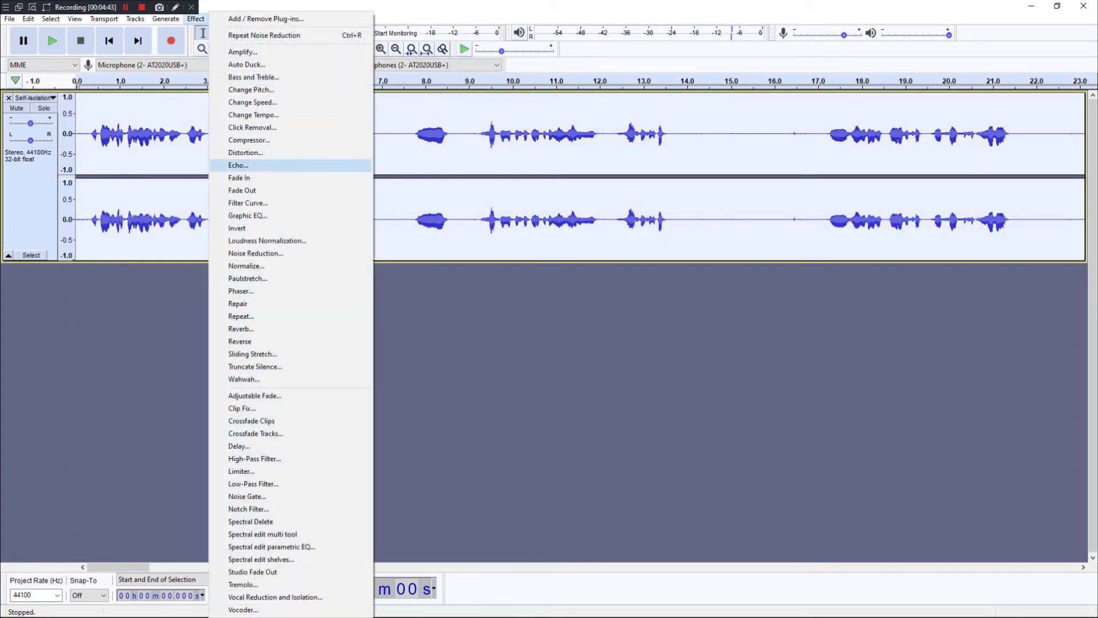
pyautogui.click(255, 250)
pyautogui.press('Return')
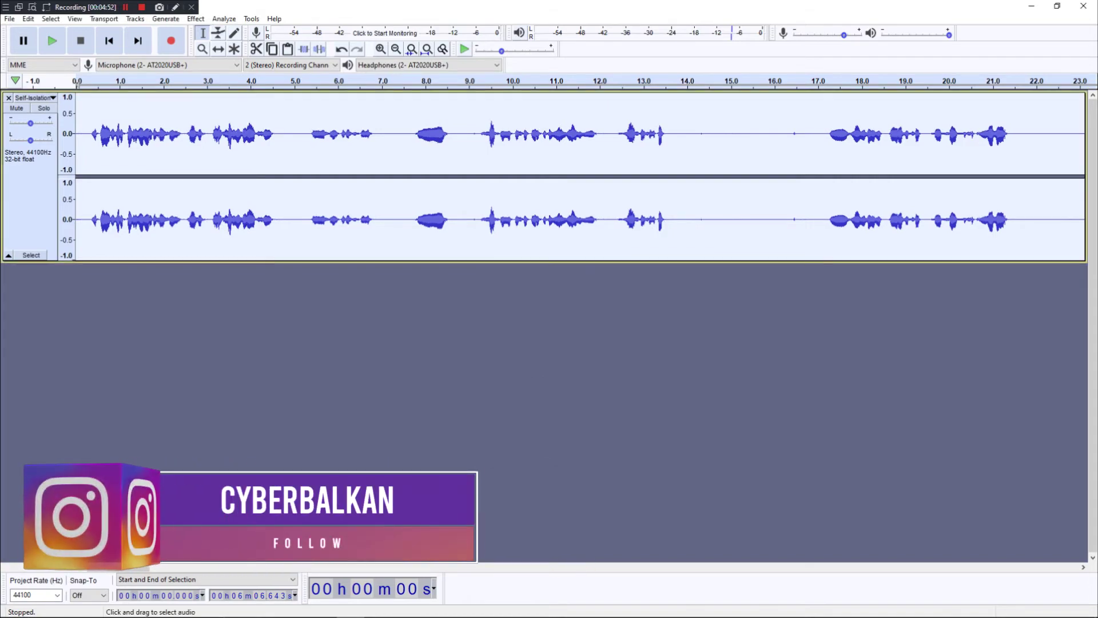
pyautogui.click(52, 41)
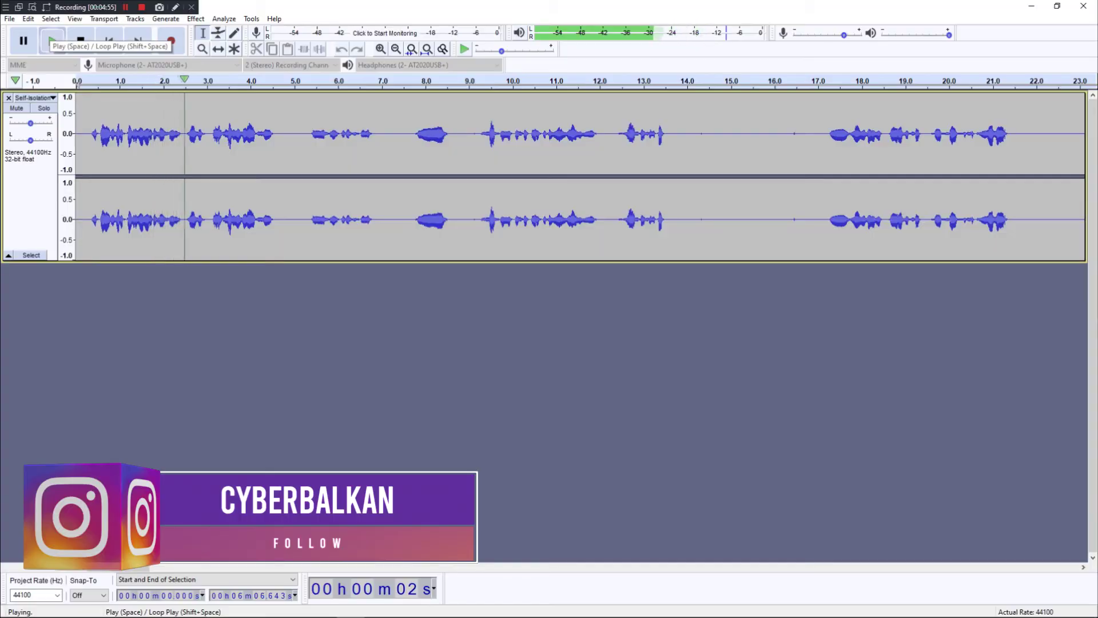
pyautogui.click(81, 42)
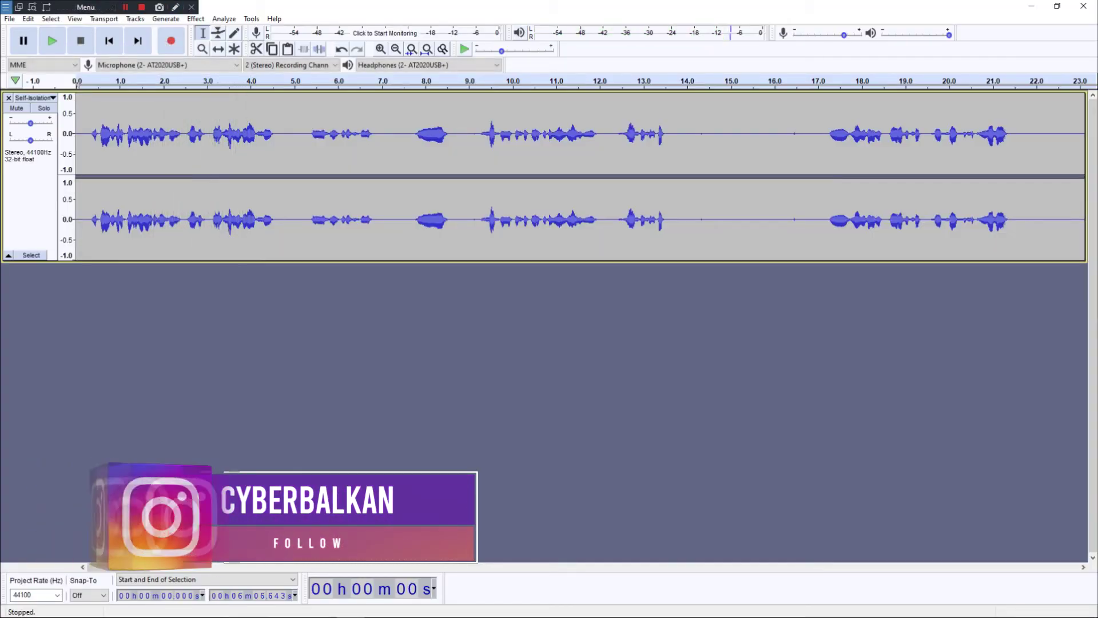
# Step: Create a new Audacity project and open the converted Self-Isolation mp4.1 file from the OutputVideo folder in it
pyautogui.click(9, 19)
pyautogui.click(27, 33)
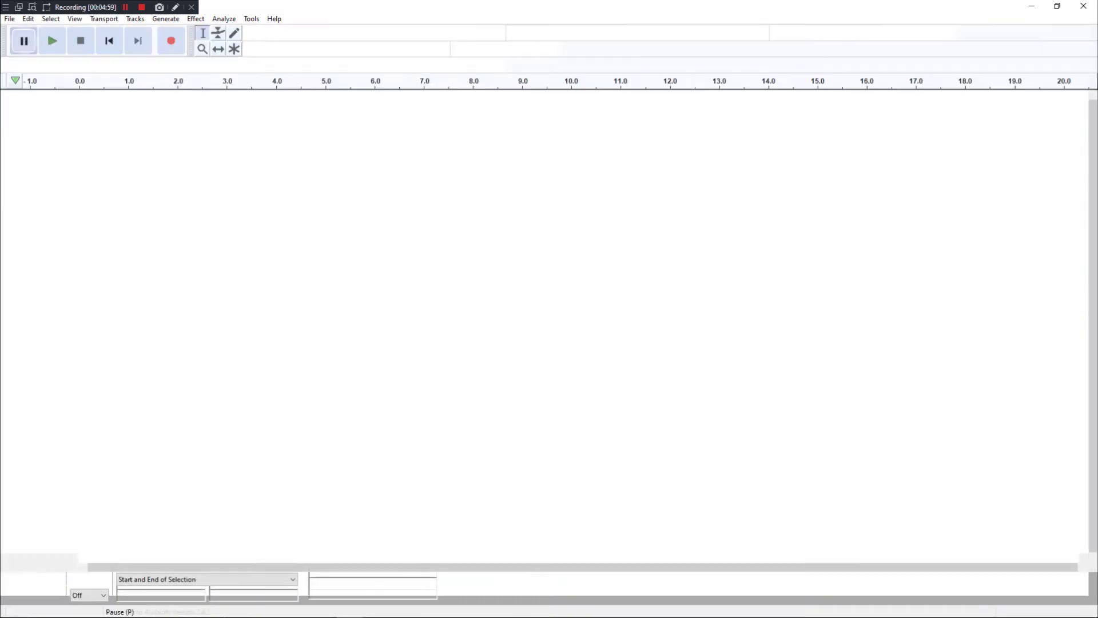
pyautogui.click(26, 35)
pyautogui.click(10, 18)
pyautogui.click(23, 44)
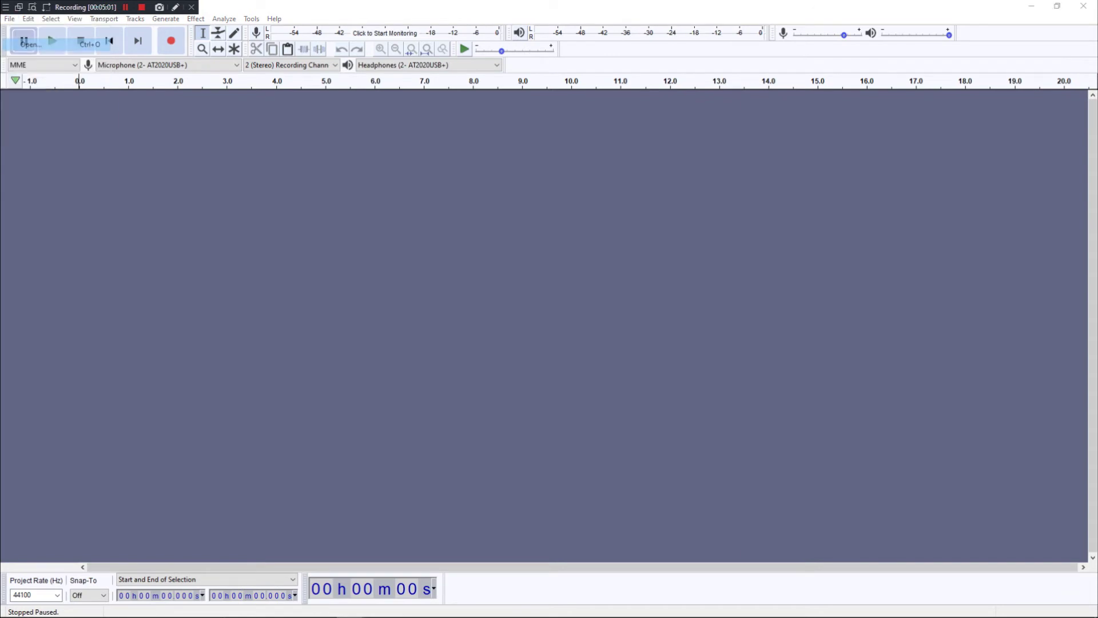
pyautogui.doubleClick(301, 146)
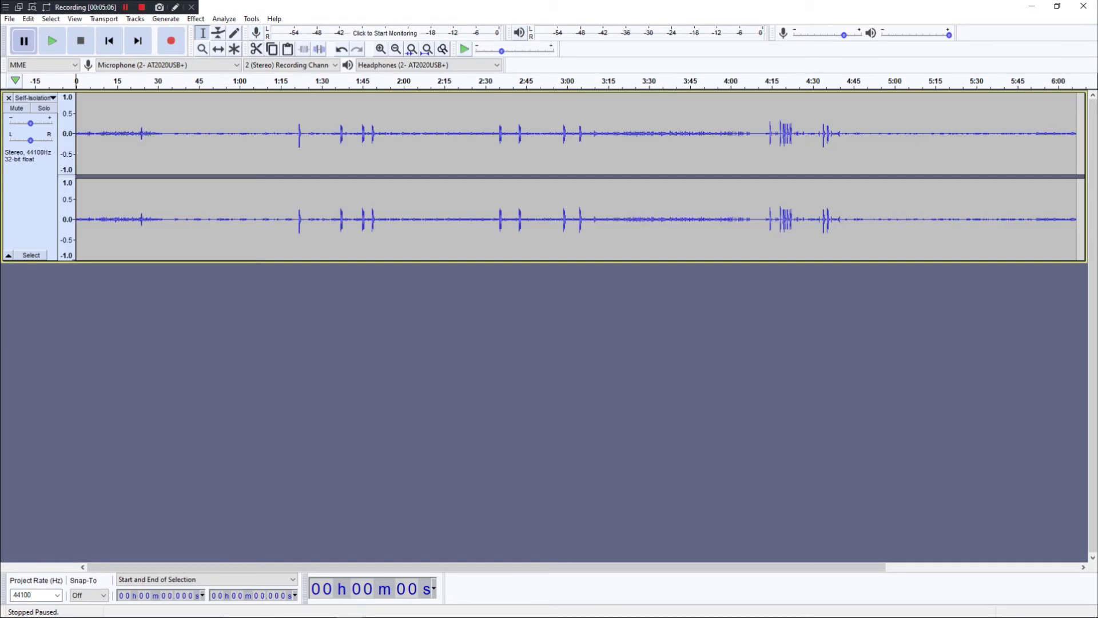
# Step: Play the opening seconds of the mp4.1 track and close both Audacity project windows
pyautogui.press('space')
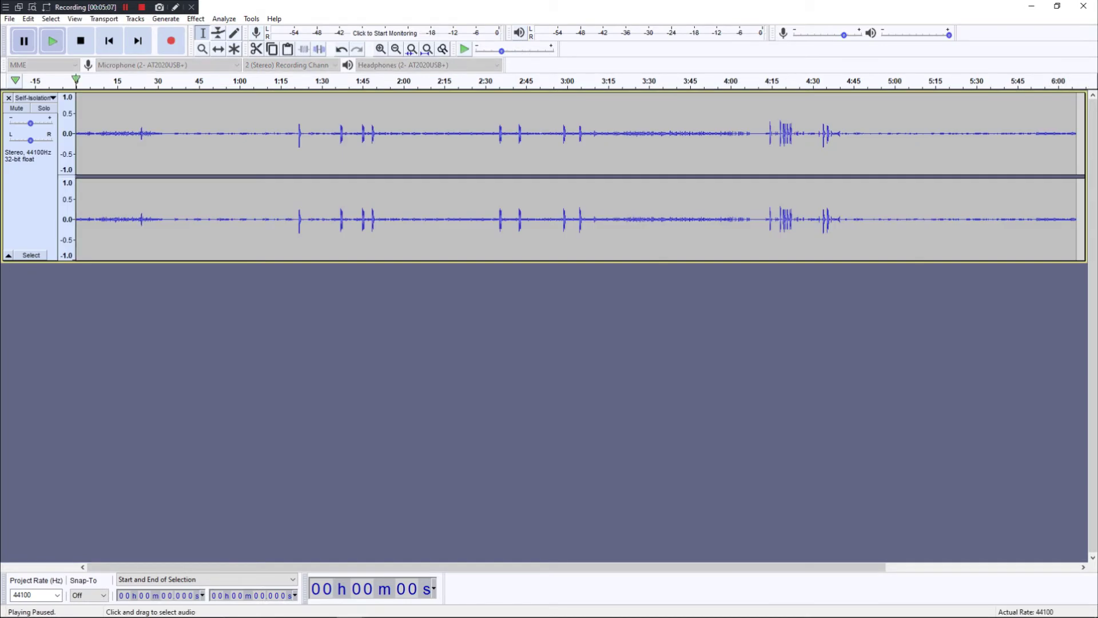
pyautogui.click(80, 41)
pyautogui.click(53, 41)
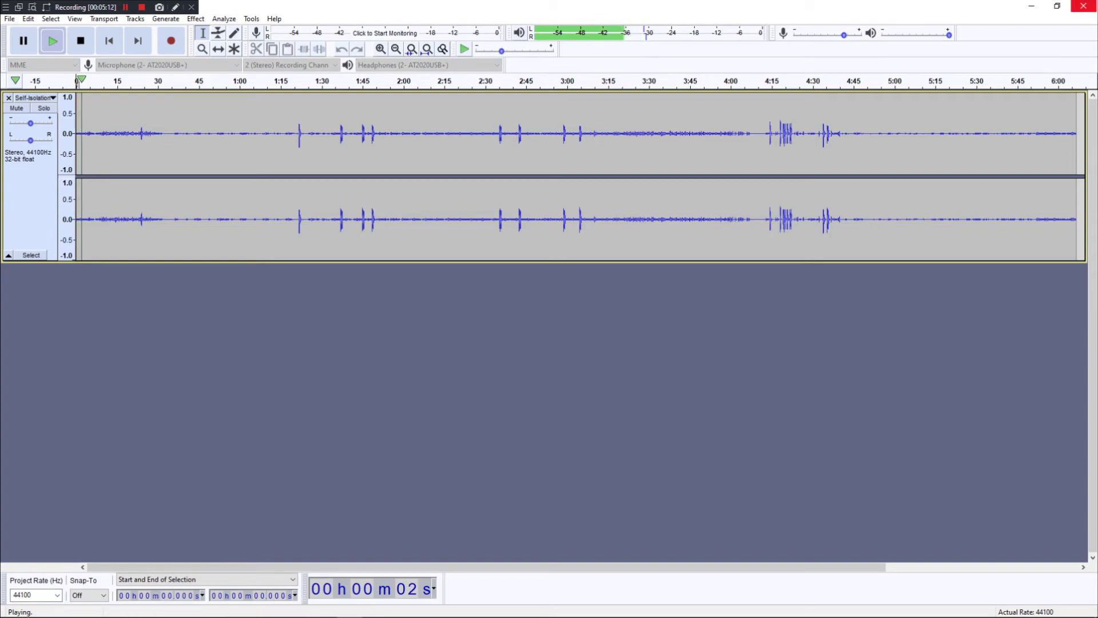
pyautogui.click(1084, 6)
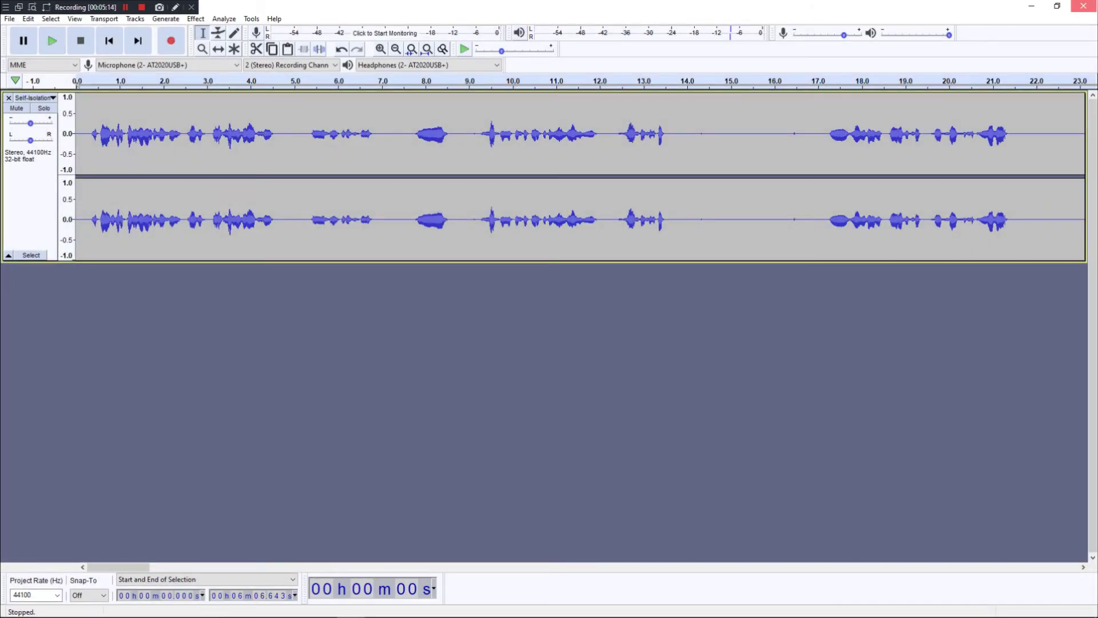
pyautogui.click(573, 311)
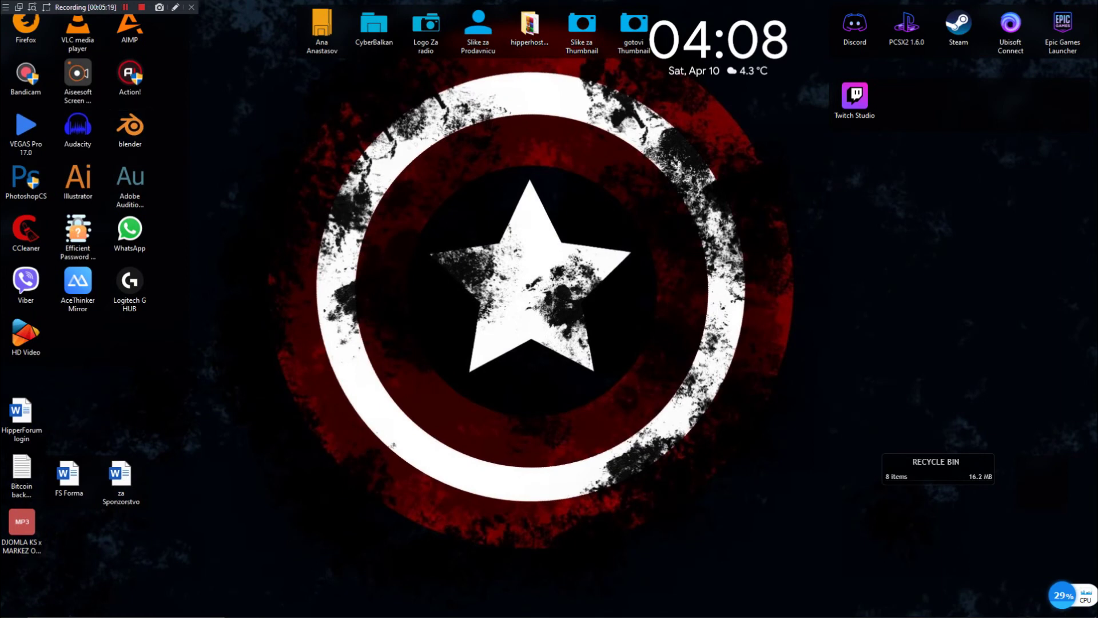
# Step: Launch Adobe Audition and open the original Self-Isolation mp4.2 WAV file from the Snimanje folder
pyautogui.doubleClick(130, 186)
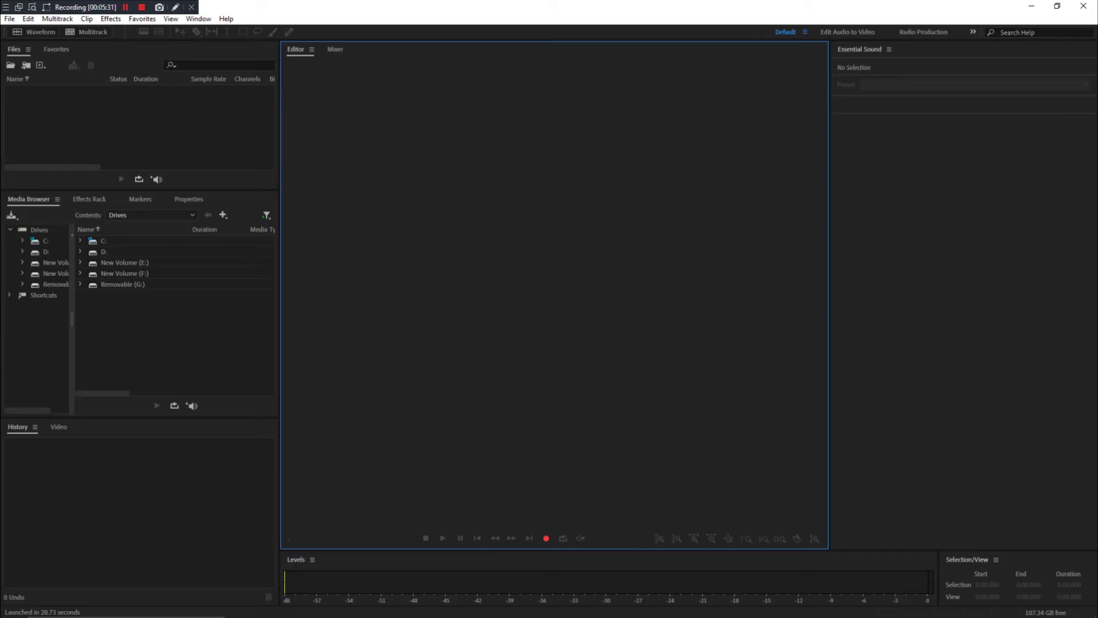
pyautogui.click(9, 19)
pyautogui.click(33, 45)
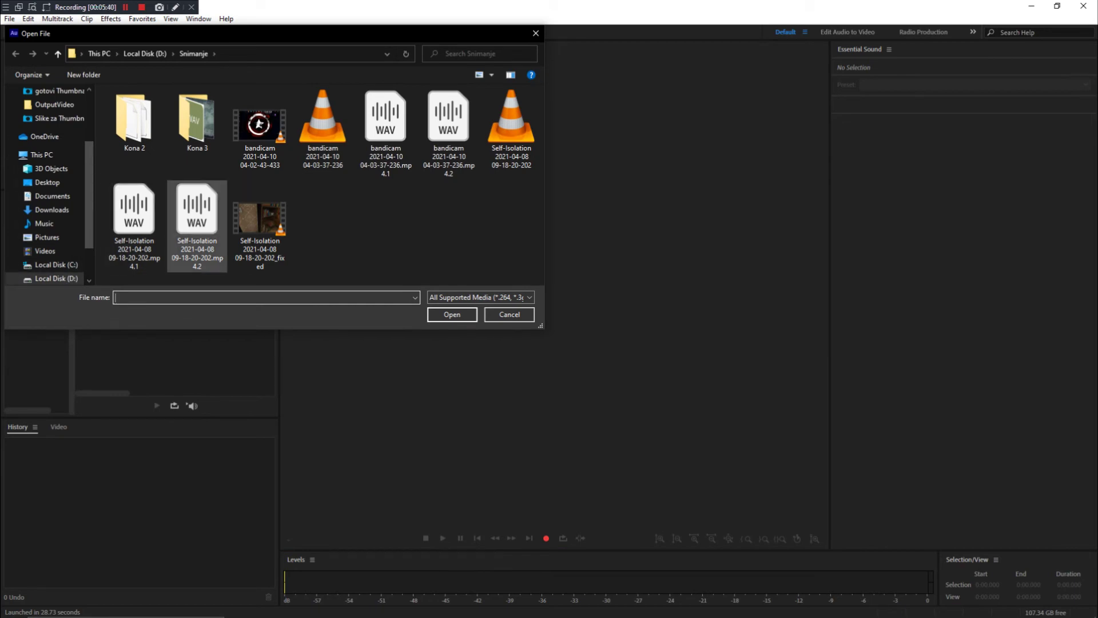
pyautogui.doubleClick(197, 212)
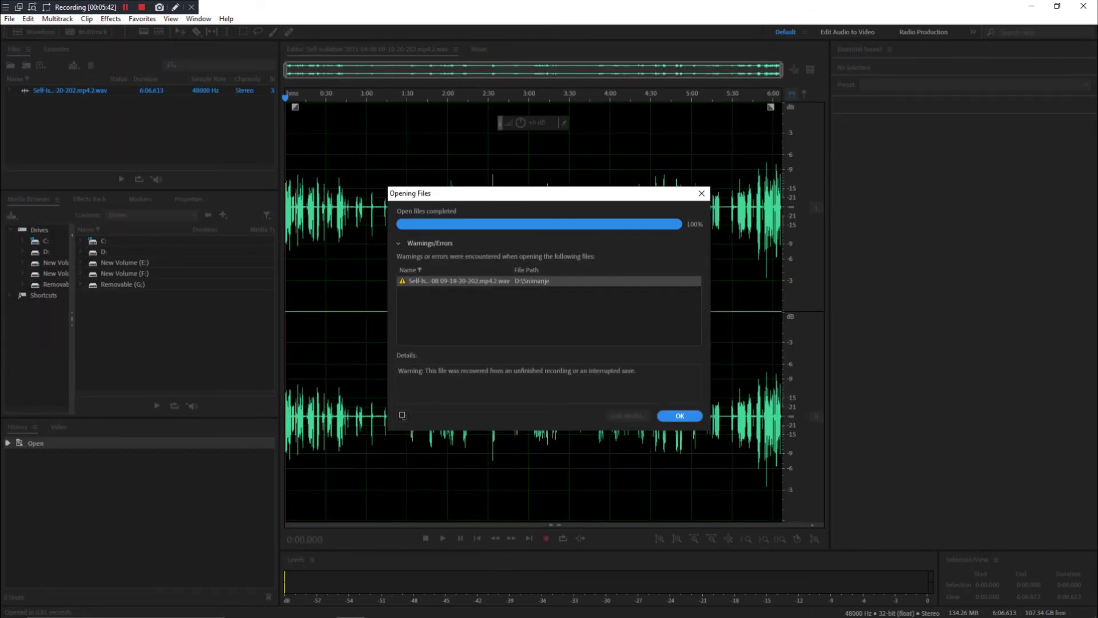
pyautogui.press('Return')
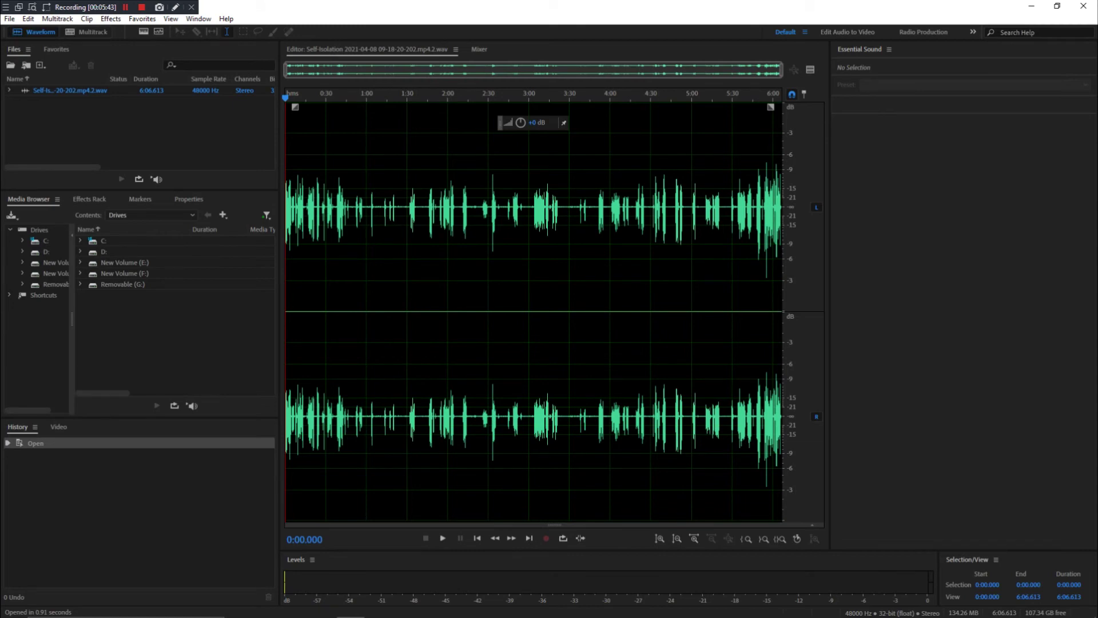
# Step: Try to play the mp4.2 WAV track, check the audio hardware preferences, and close the file
pyautogui.click(443, 538)
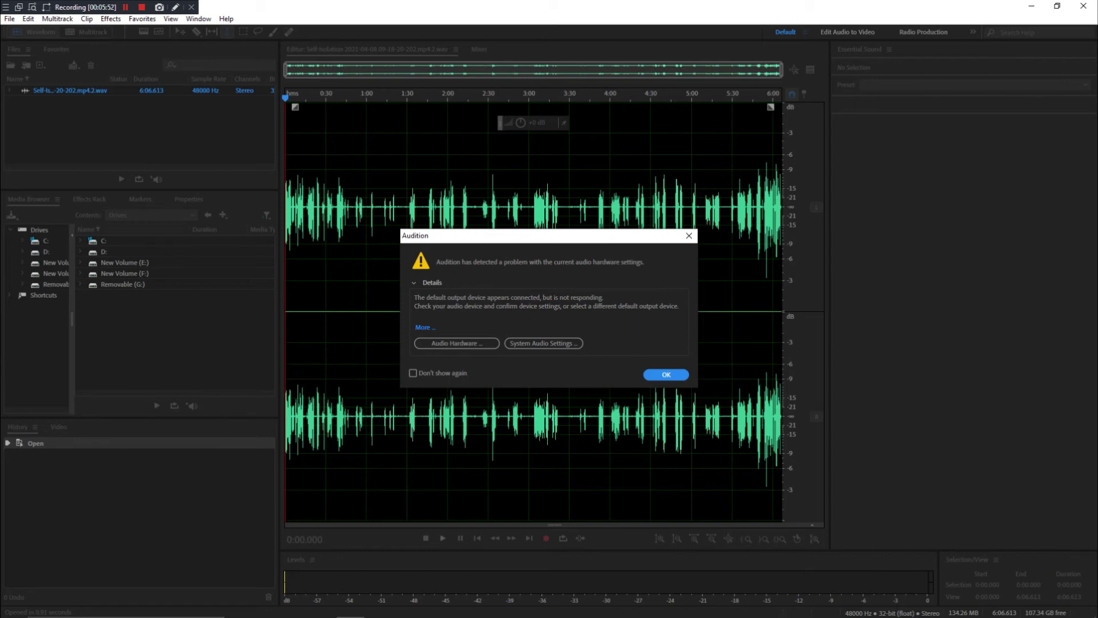
pyautogui.click(456, 342)
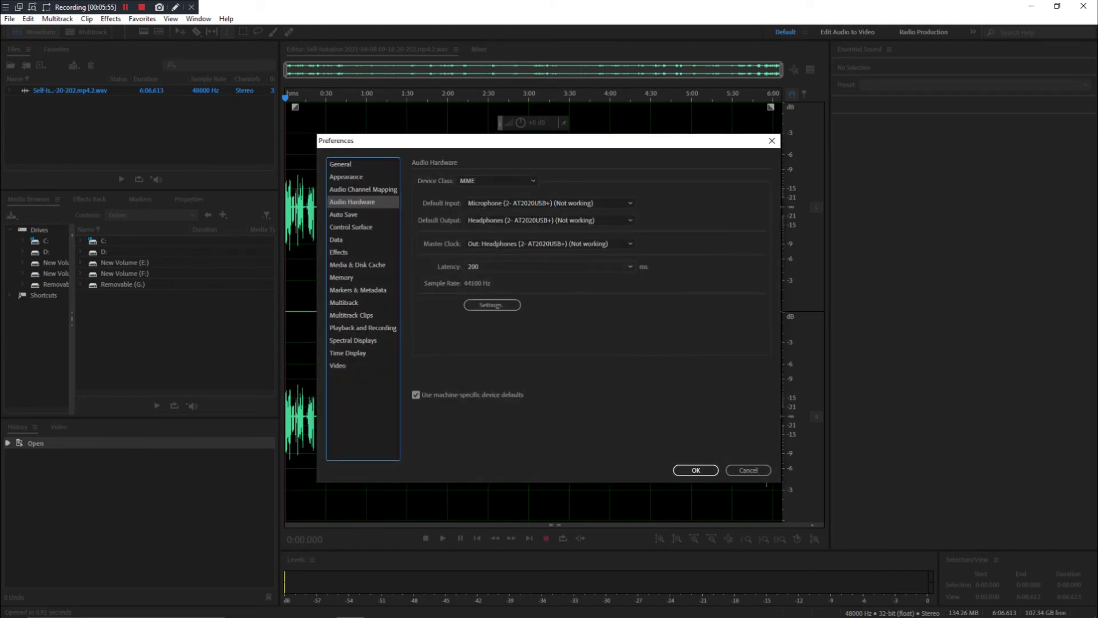
pyautogui.click(695, 470)
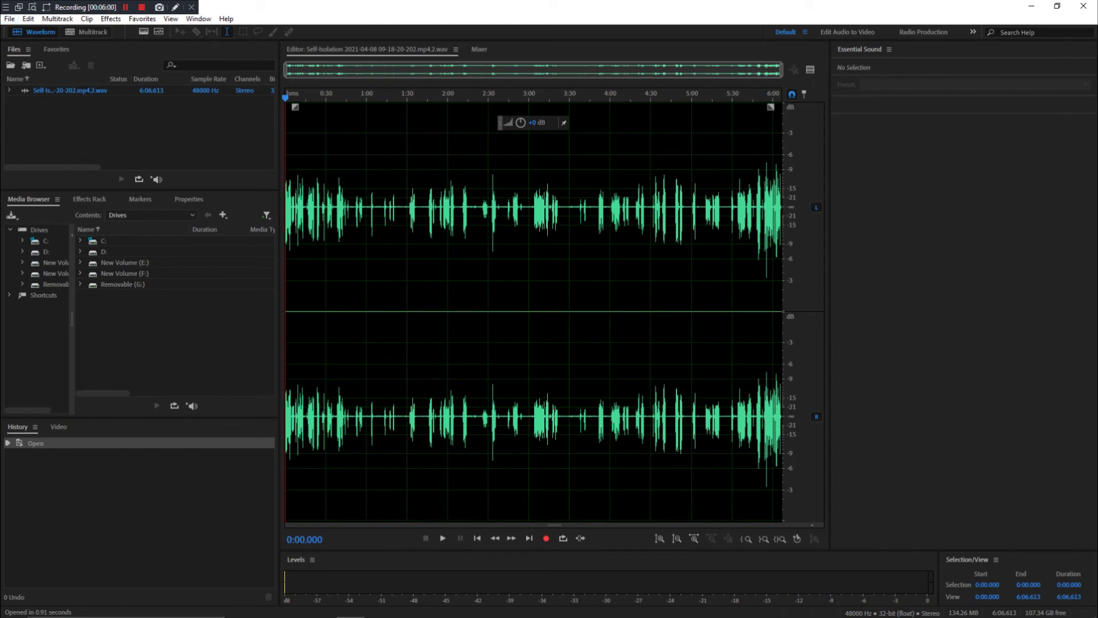
pyautogui.click(680, 298)
pyautogui.click(456, 50)
pyautogui.click(490, 106)
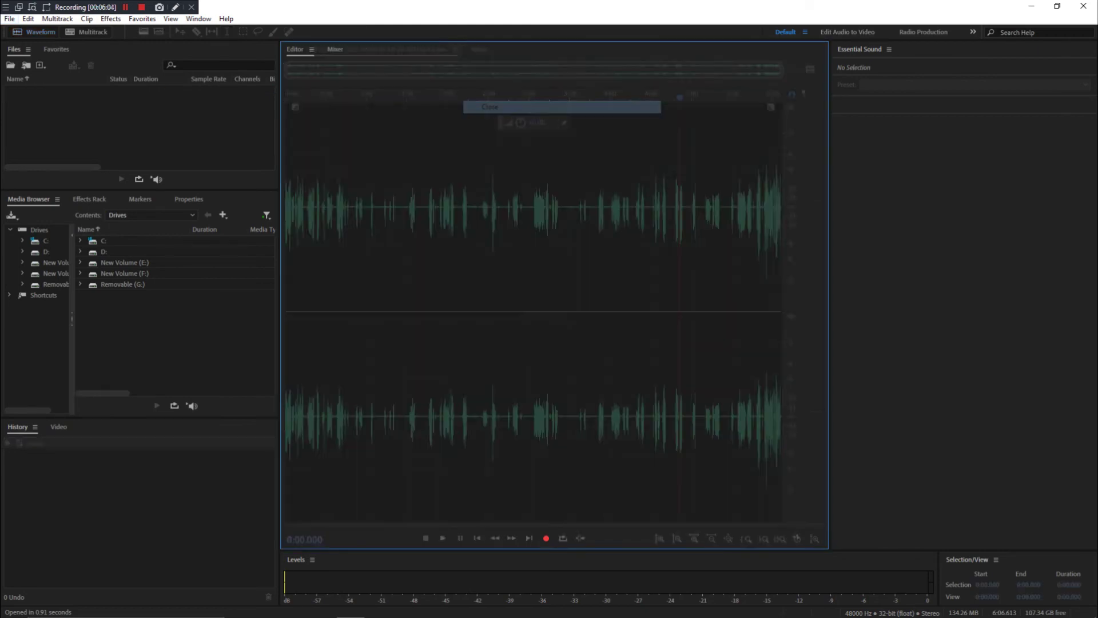
# Step: Open the converted Self-Isolation mp4.2 MP3 from the HD Video Converter Factory Pro OutputVideo folder inside Documents > WonderFox Soft
pyautogui.click(9, 18)
pyautogui.click(32, 44)
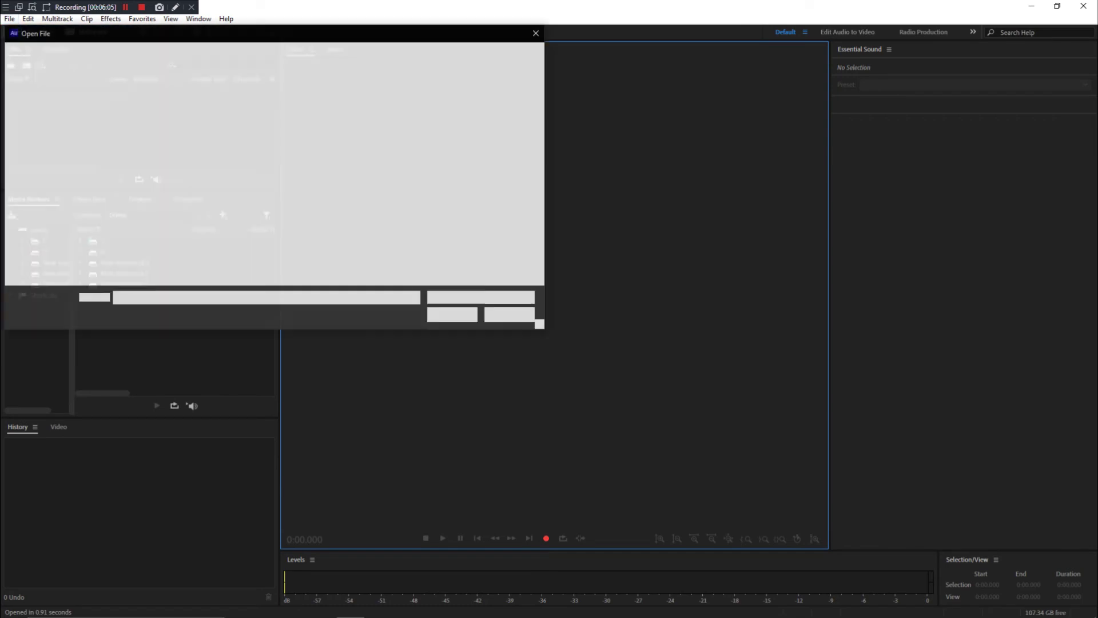
pyautogui.click(52, 168)
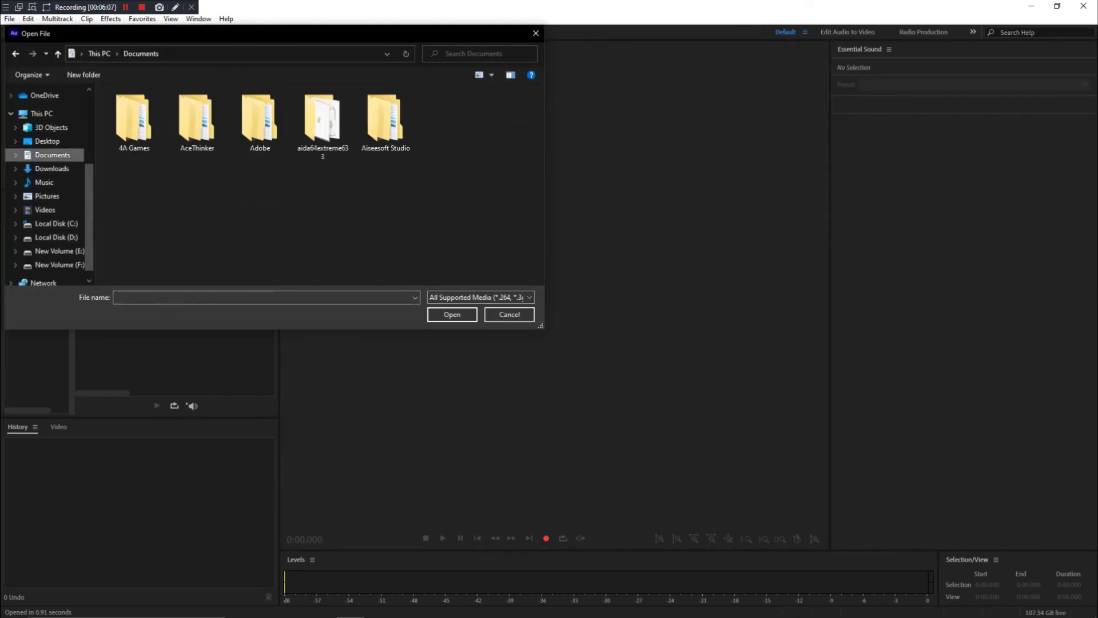
pyautogui.scroll(-5, 320, 183)
pyautogui.click(52, 155)
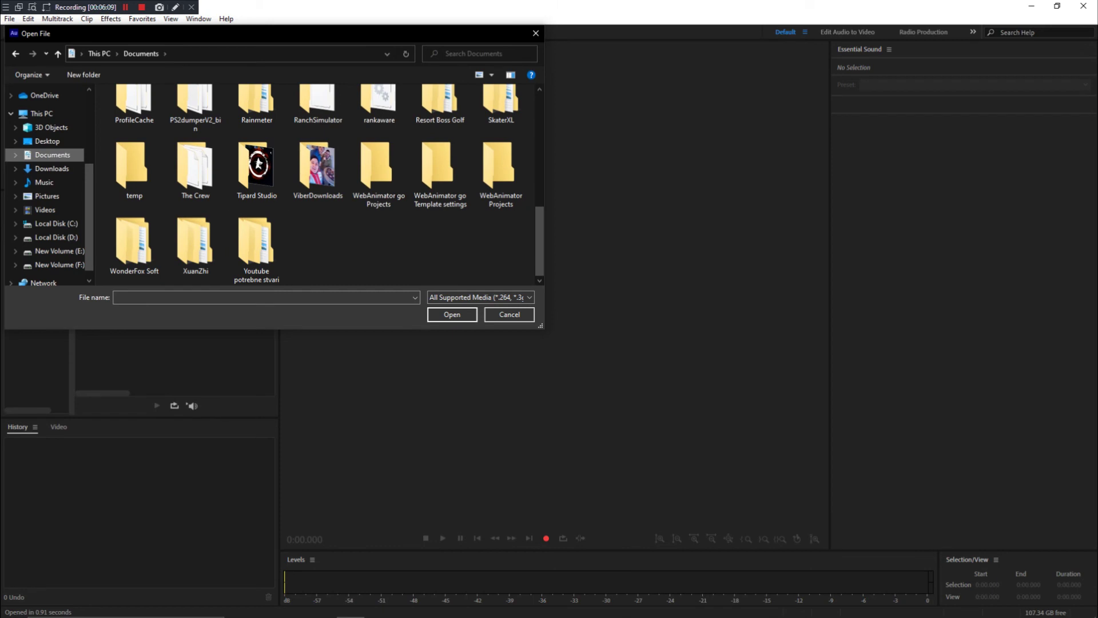
pyautogui.doubleClick(133, 243)
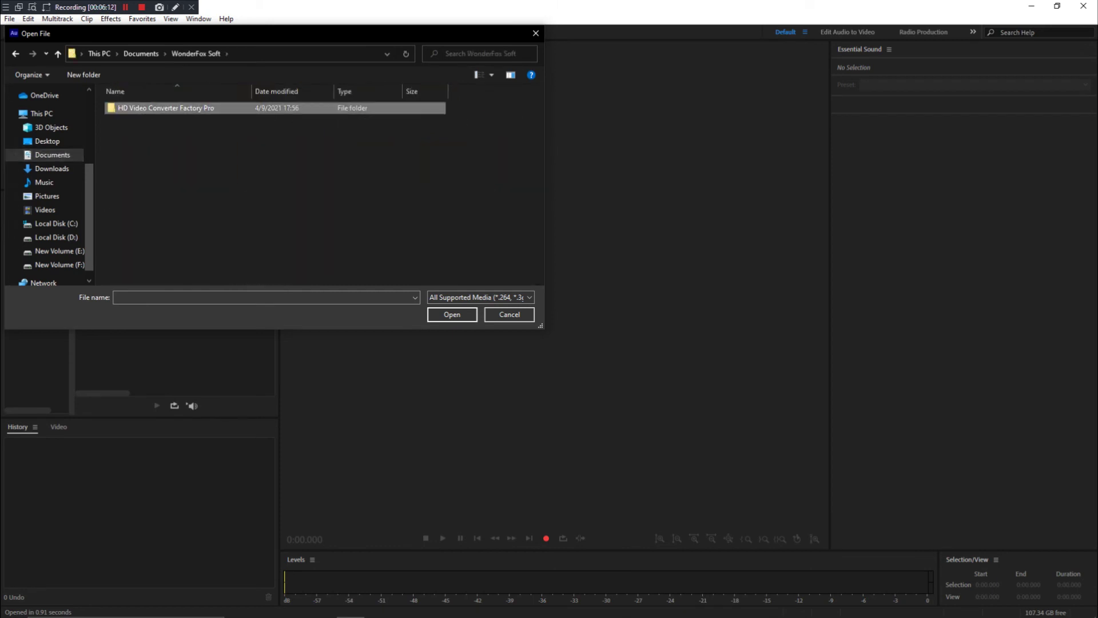
pyautogui.doubleClick(160, 108)
pyautogui.doubleClick(150, 132)
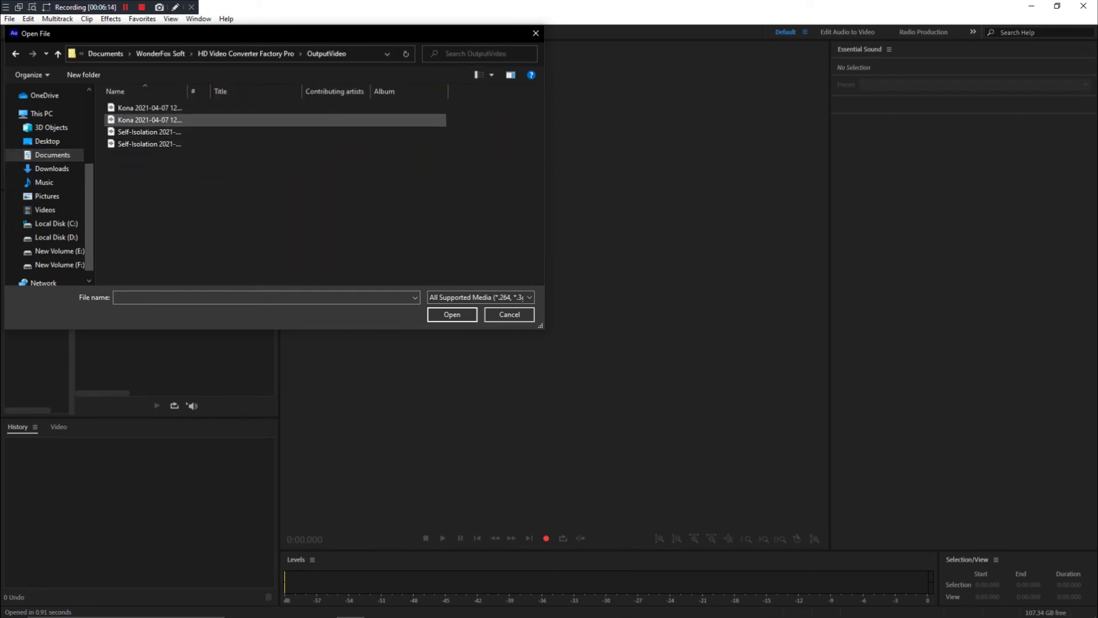
pyautogui.doubleClick(149, 144)
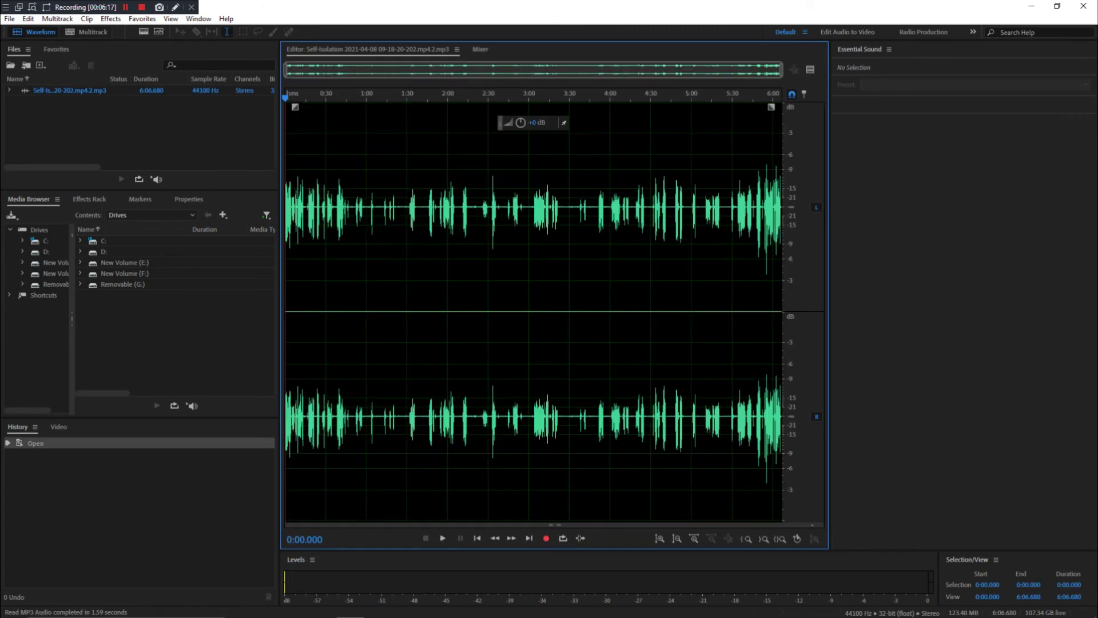
# Step: Try to play the MP3 and review the system playback devices and further help on the audio hardware problem
pyautogui.click(442, 538)
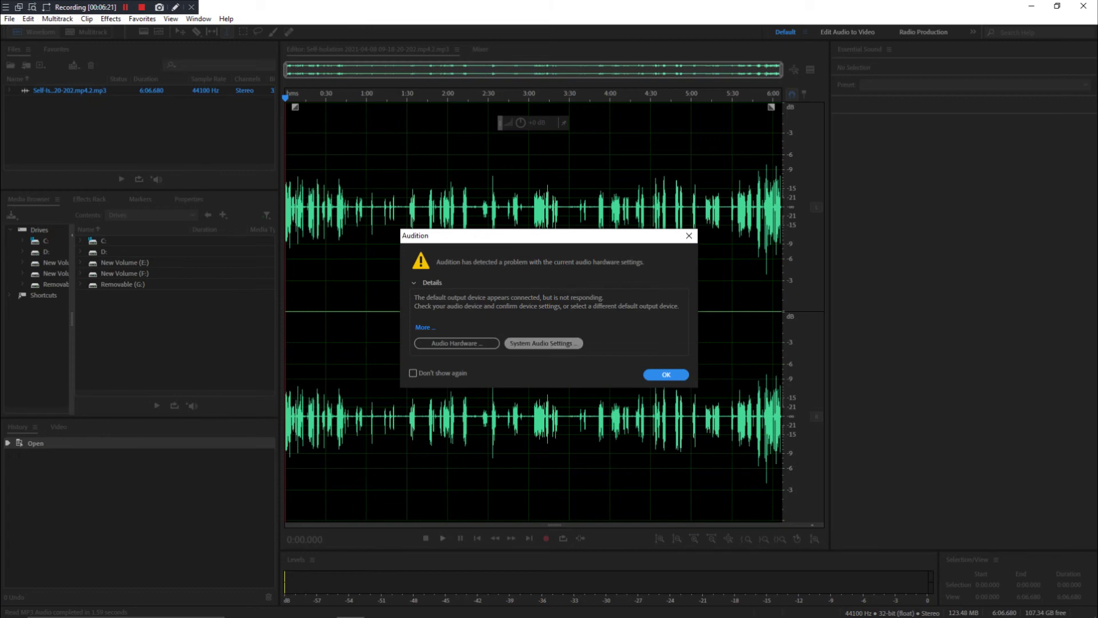
pyautogui.click(543, 342)
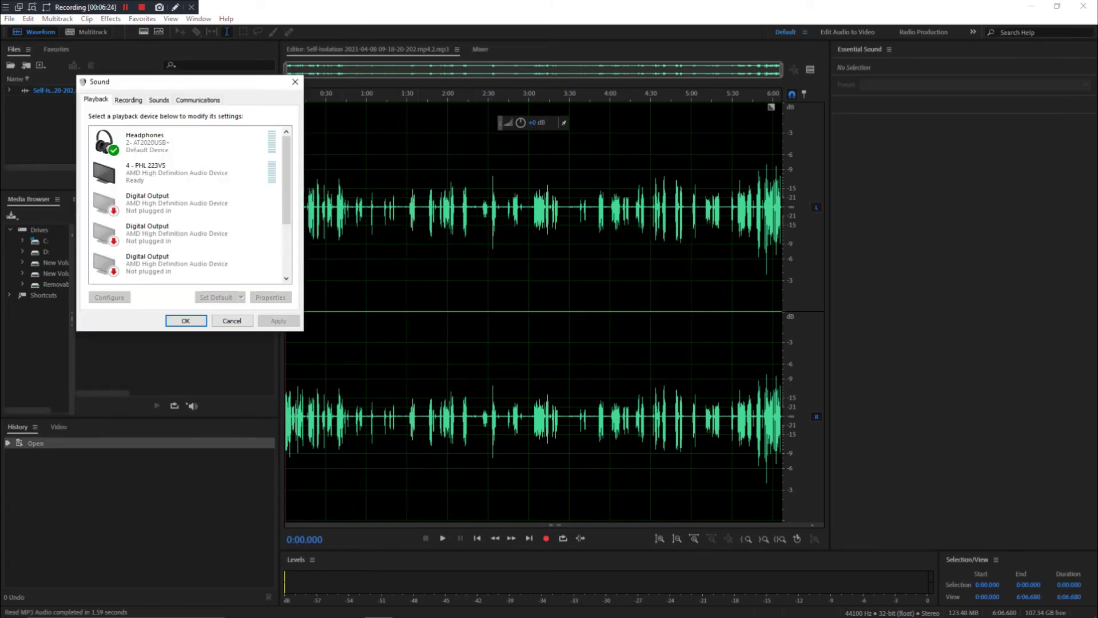
pyautogui.scroll(-1, 183, 226)
pyautogui.scroll(-3, 183, 226)
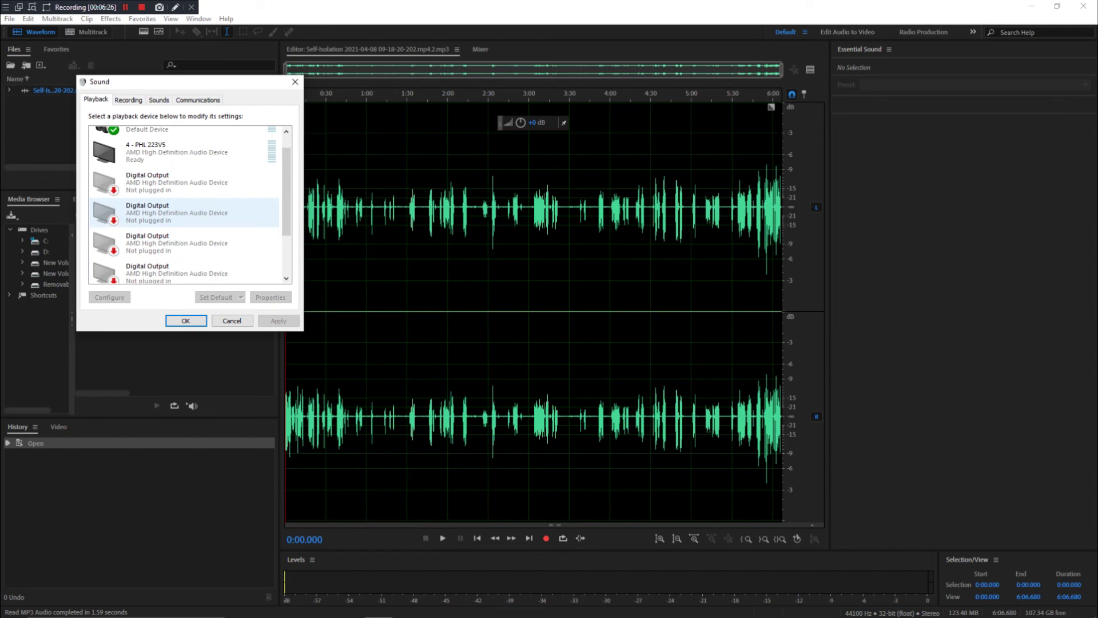
pyautogui.click(186, 321)
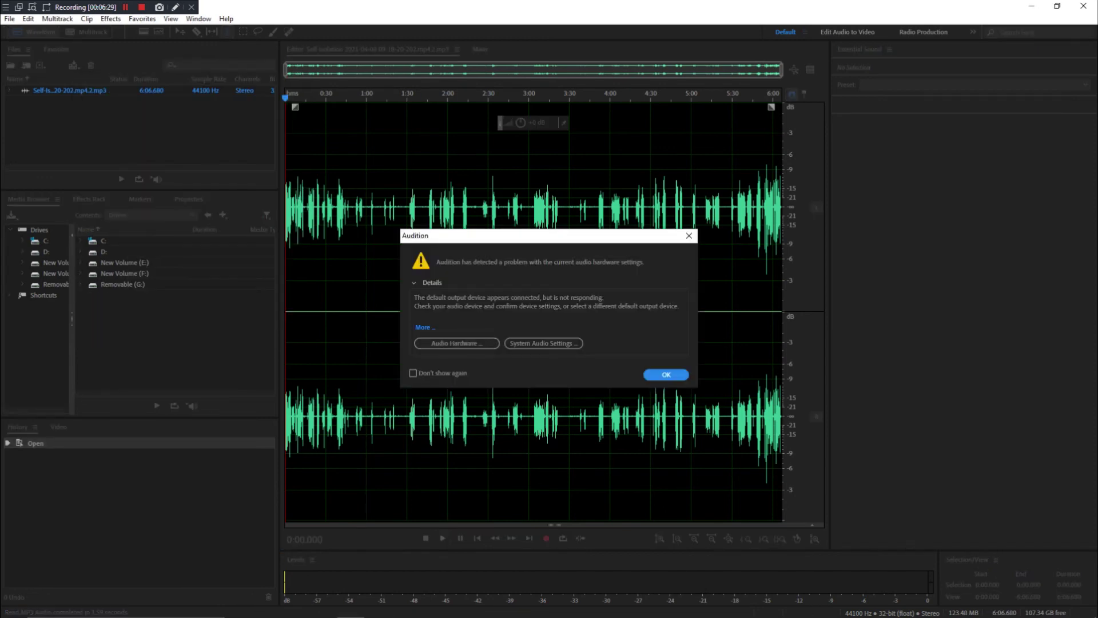
pyautogui.click(425, 328)
pyautogui.press('Return')
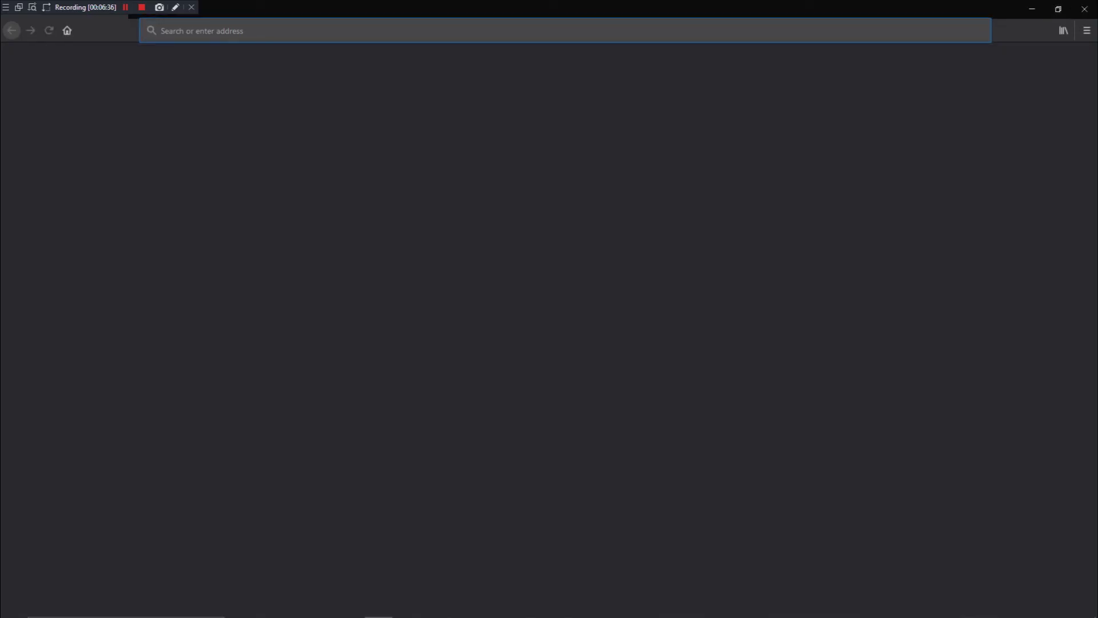
pyautogui.hotkey('alt', 'Tab')
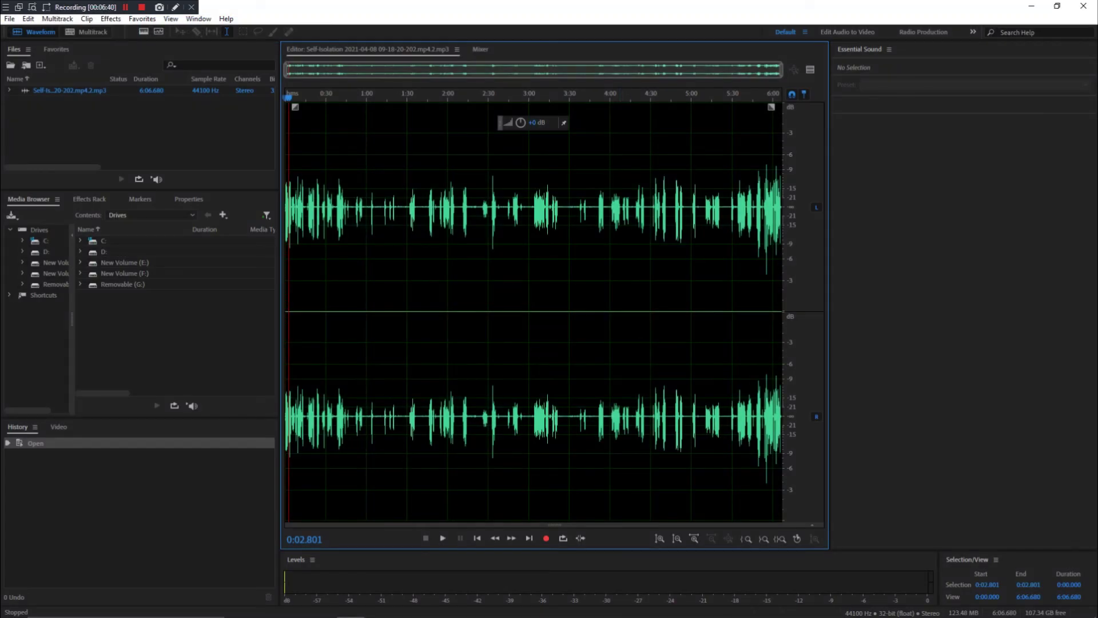
# Step: Play a few seconds of the mp4.2 MP3 track to check the sound, and close all open files
pyautogui.click(443, 538)
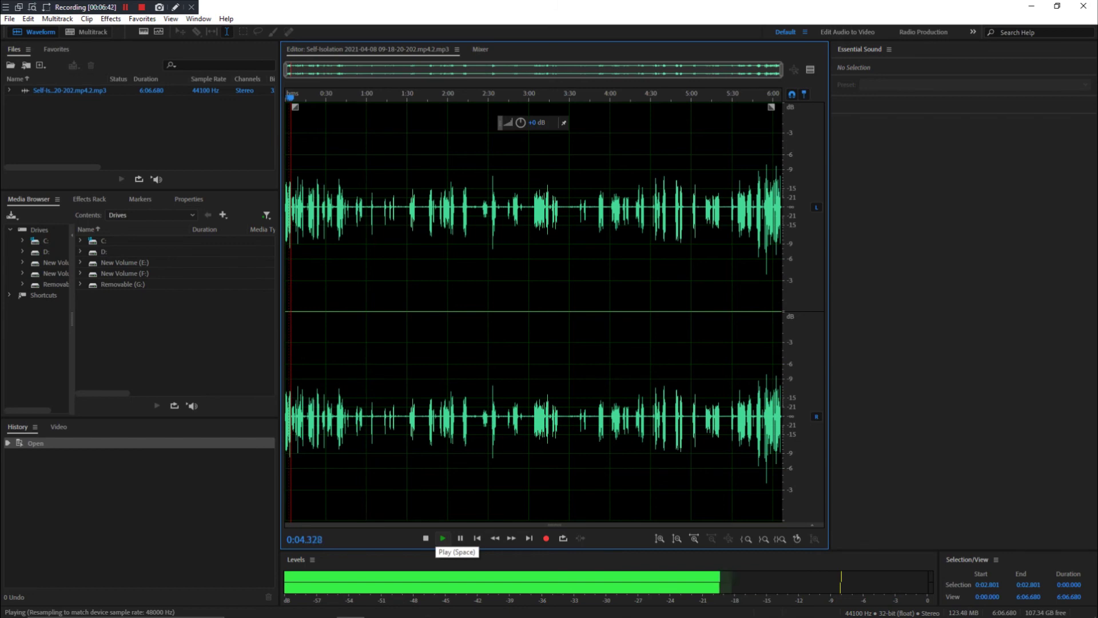
pyautogui.click(457, 50)
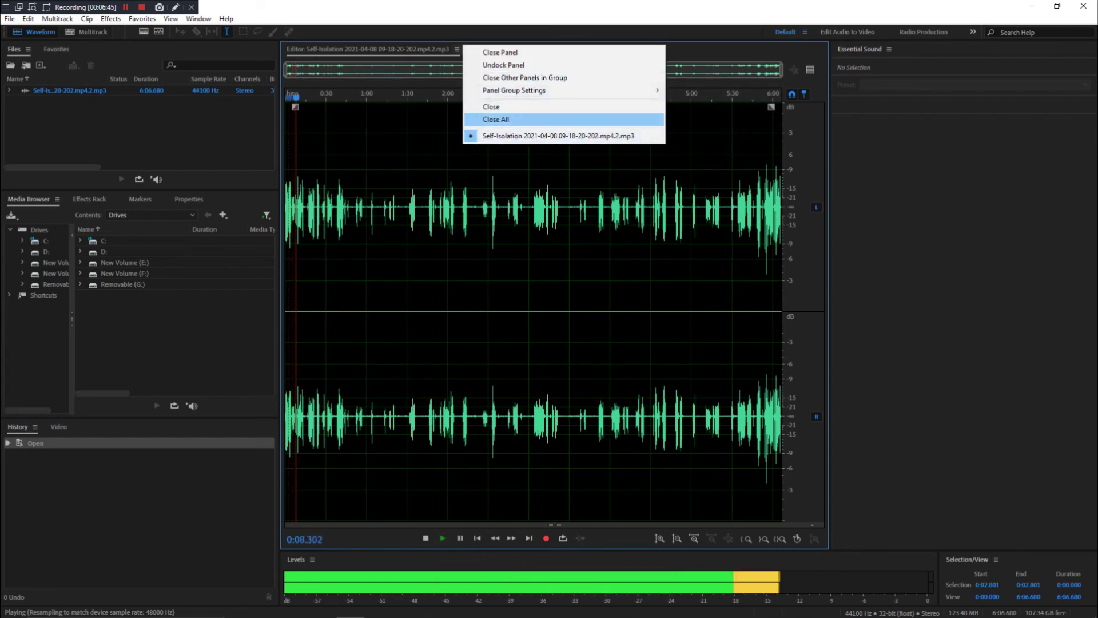
pyautogui.click(496, 119)
# Step: Reopen the original Self-Isolation mp4.2 WAV from the Snimanje folder on Local Disk (D:) and dismiss the recovery warning
pyautogui.click(9, 19)
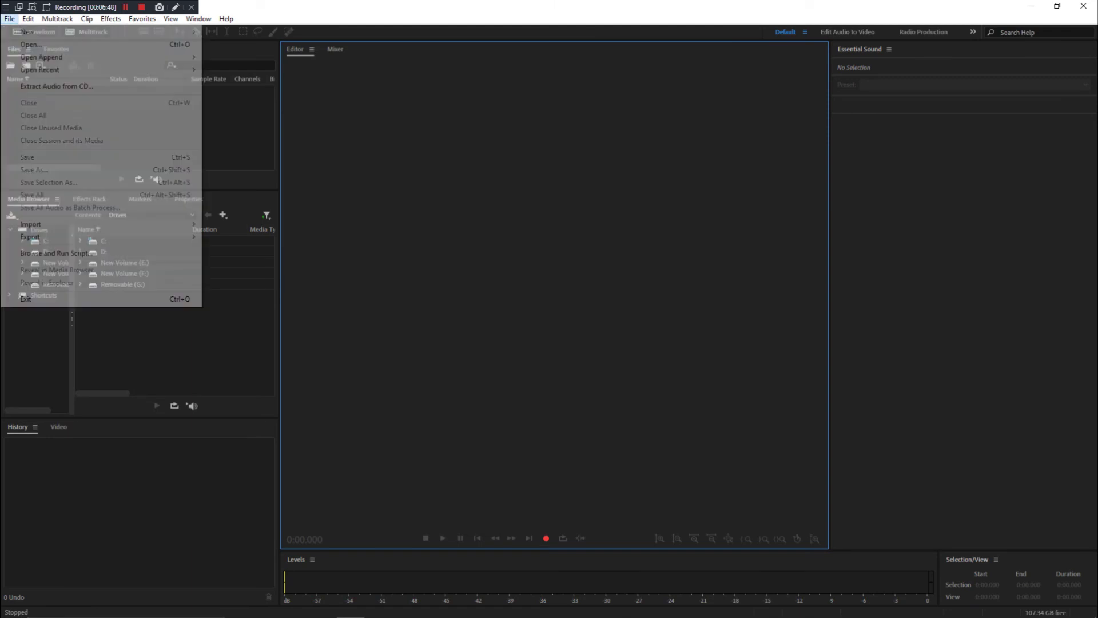
pyautogui.click(32, 44)
pyautogui.click(56, 237)
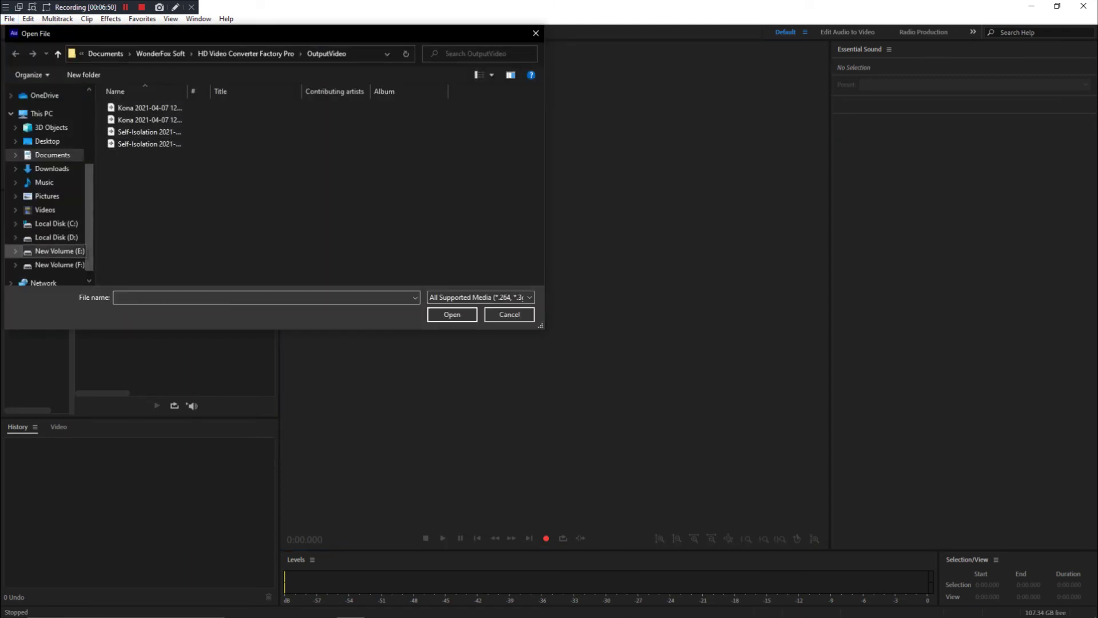
pyautogui.scroll(-5, 275, 217)
pyautogui.doubleClick(179, 231)
pyautogui.click(194, 229)
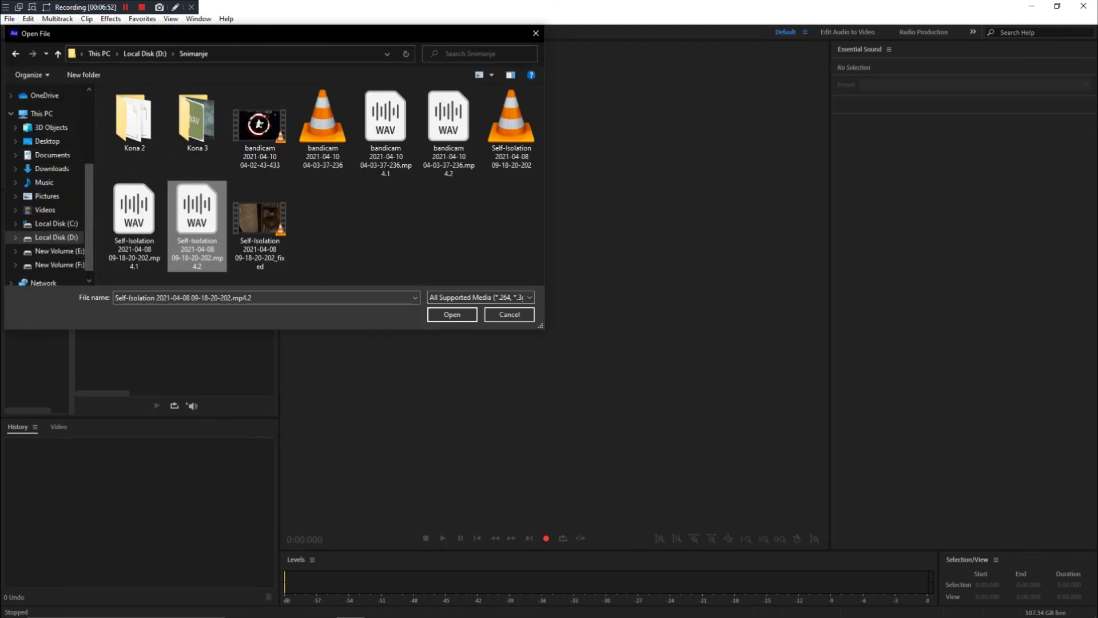
pyautogui.click(452, 315)
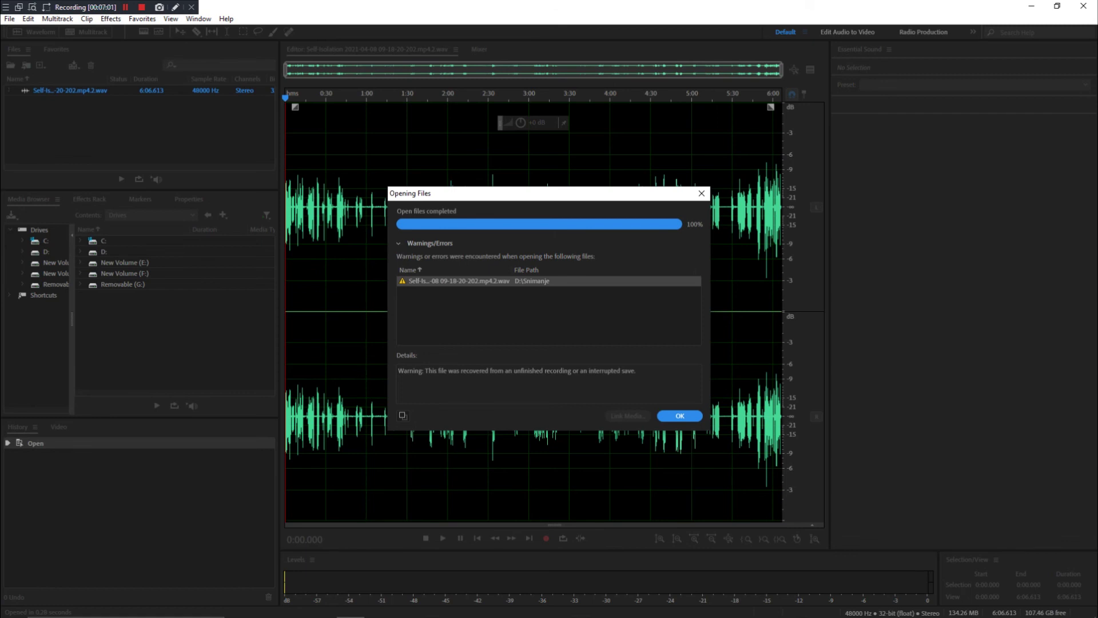
pyautogui.press('Return')
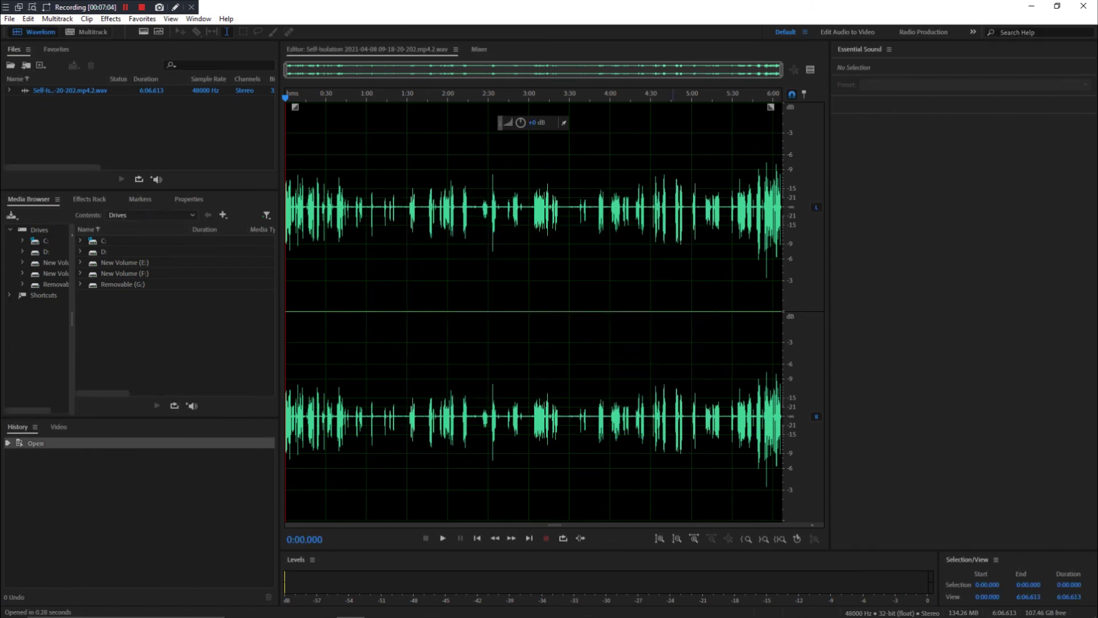
# Step: Play the opening seconds of the mp4.2 WAV track, stop playback, and minimize the Audition and browser windows
pyautogui.click(442, 537)
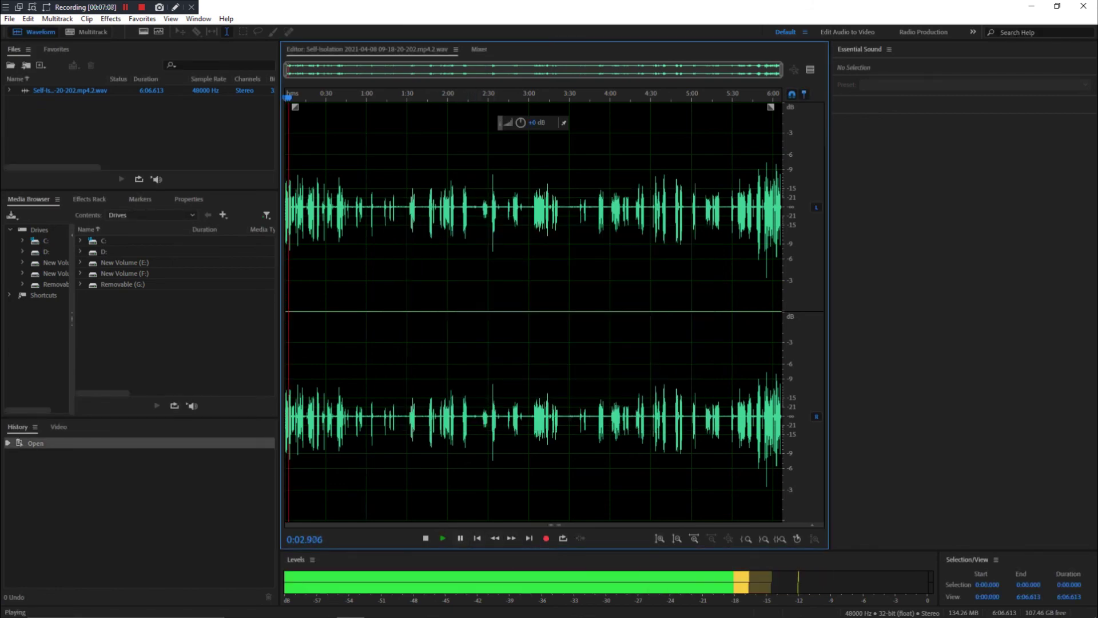
pyautogui.click(425, 538)
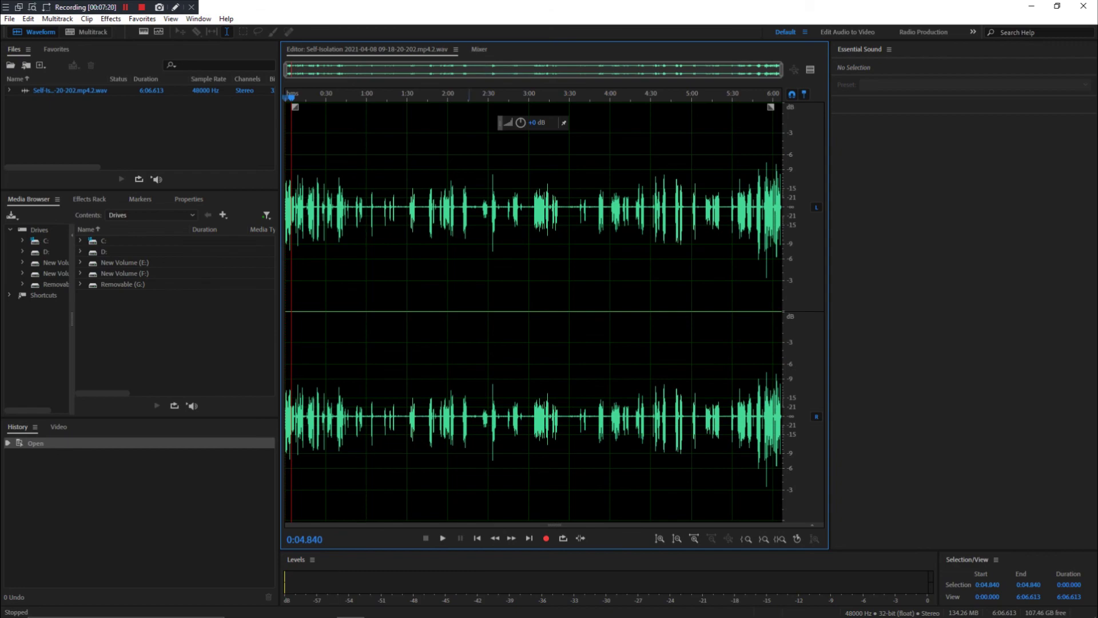
pyautogui.click(1032, 6)
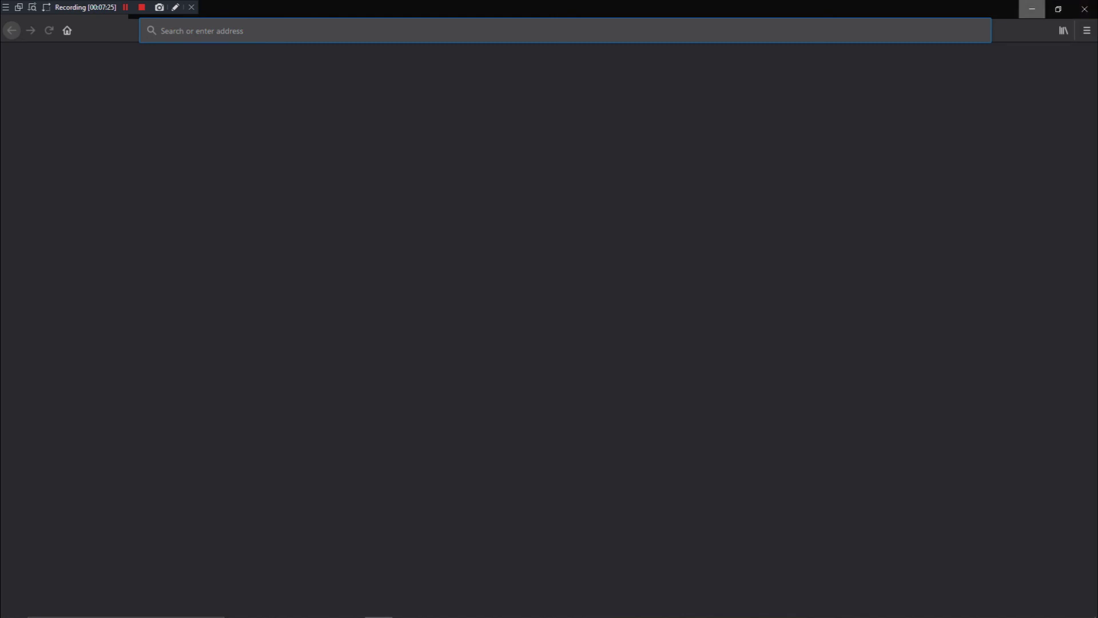
pyautogui.click(1031, 8)
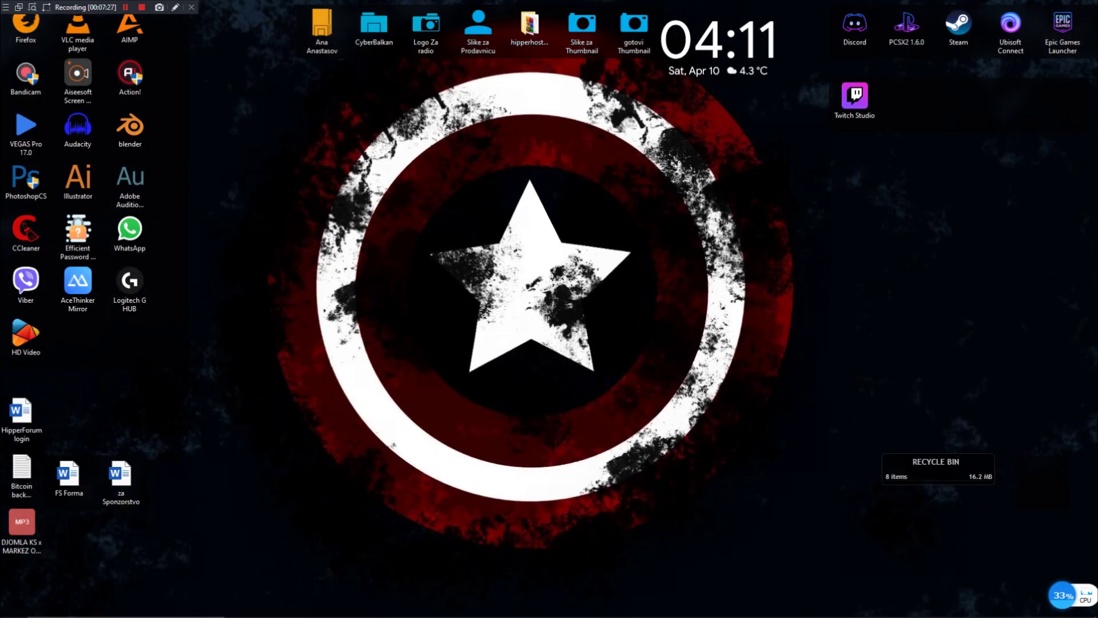